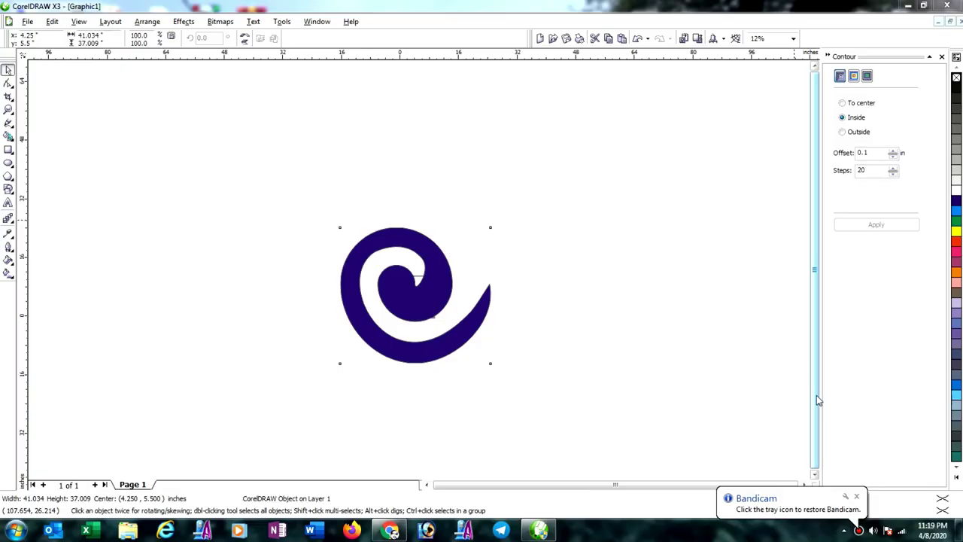
- Export the selected spiral to the Desktop as Graphic1 in EPS - Encapsulated PostScript format
click(427, 295)
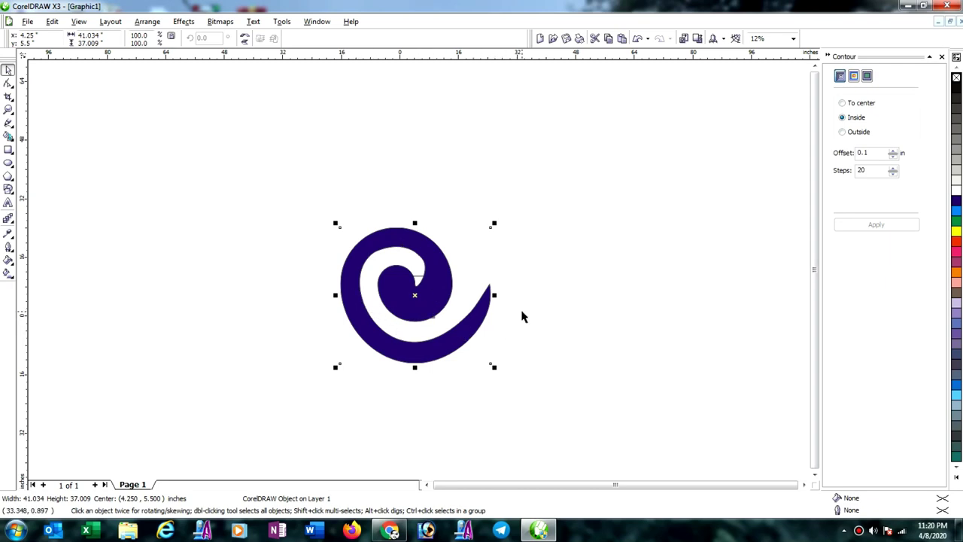
click(27, 21)
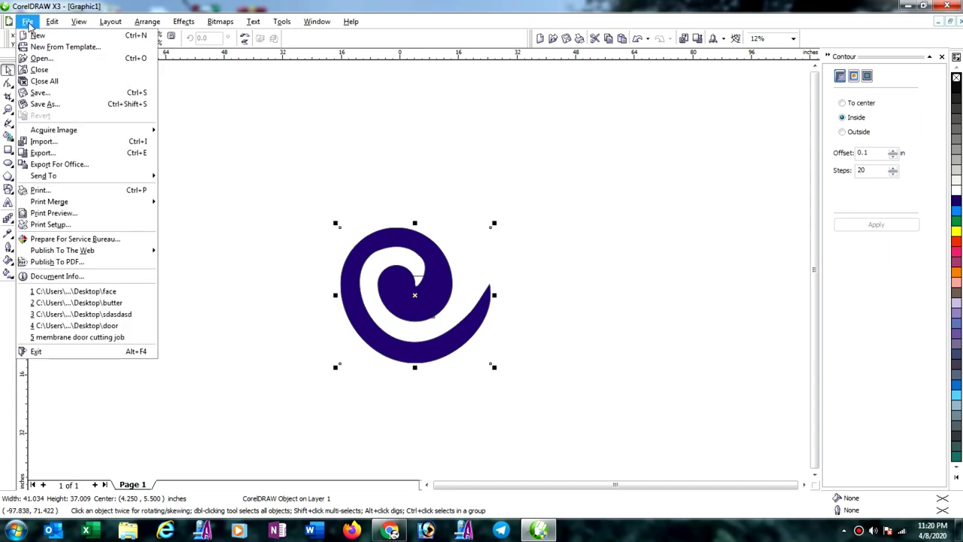
click(66, 153)
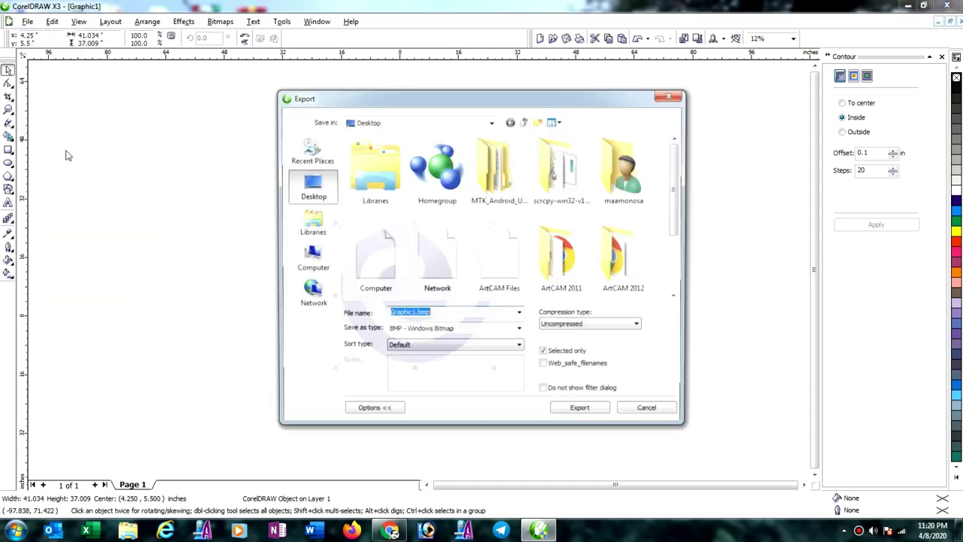
click(520, 331)
key(e)
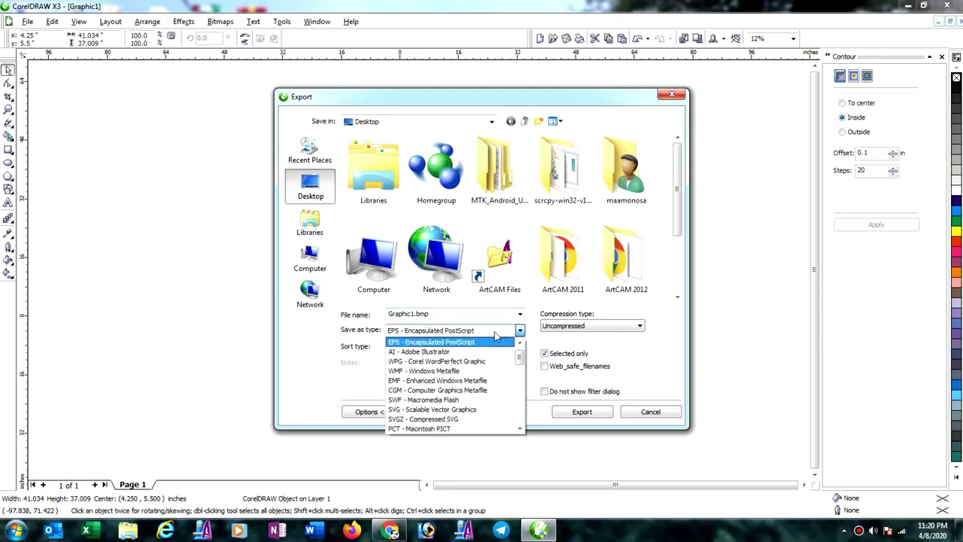
click(454, 343)
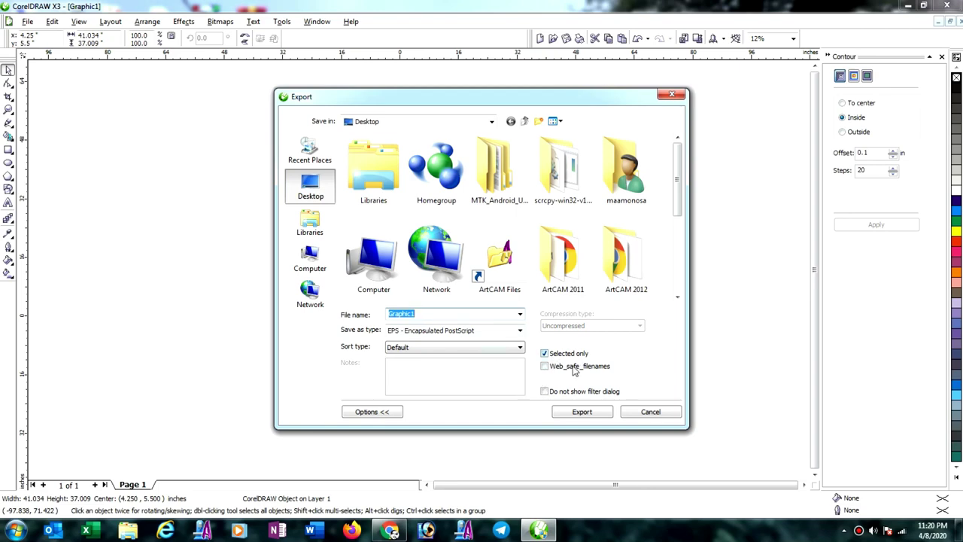
click(584, 415)
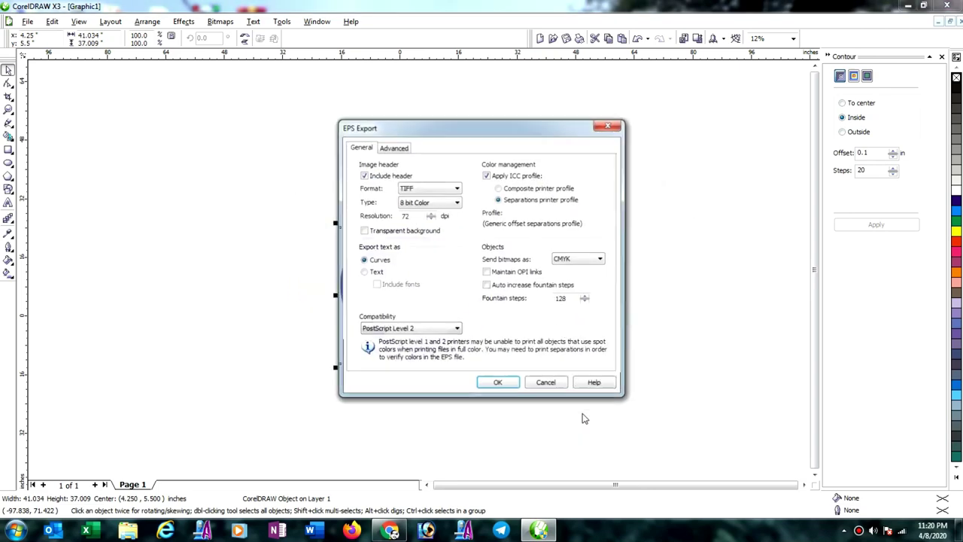
click(504, 387)
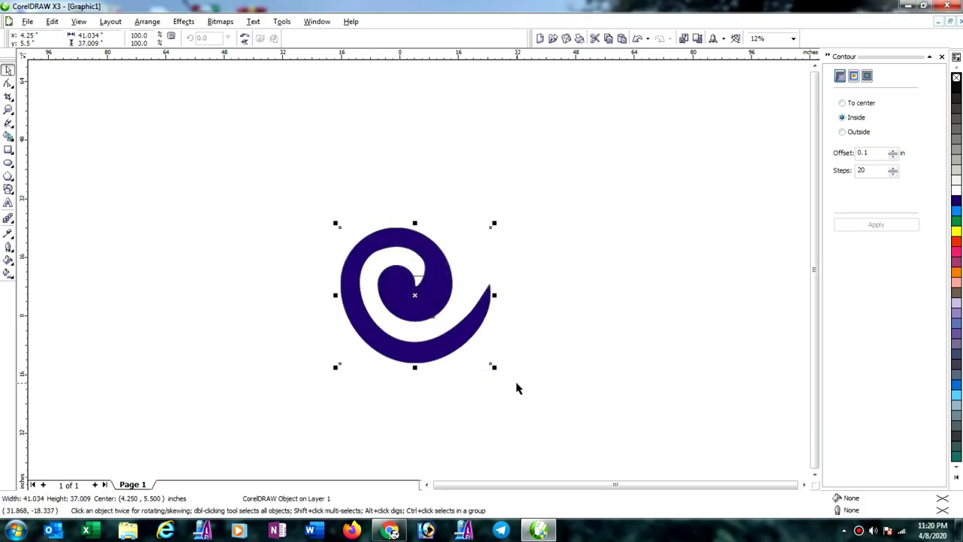
- Re-export the spiral as Graphic1 in DXF - AutoCAD format in millimetres, then switch to ArtCAM
click(548, 351)
click(472, 331)
click(27, 21)
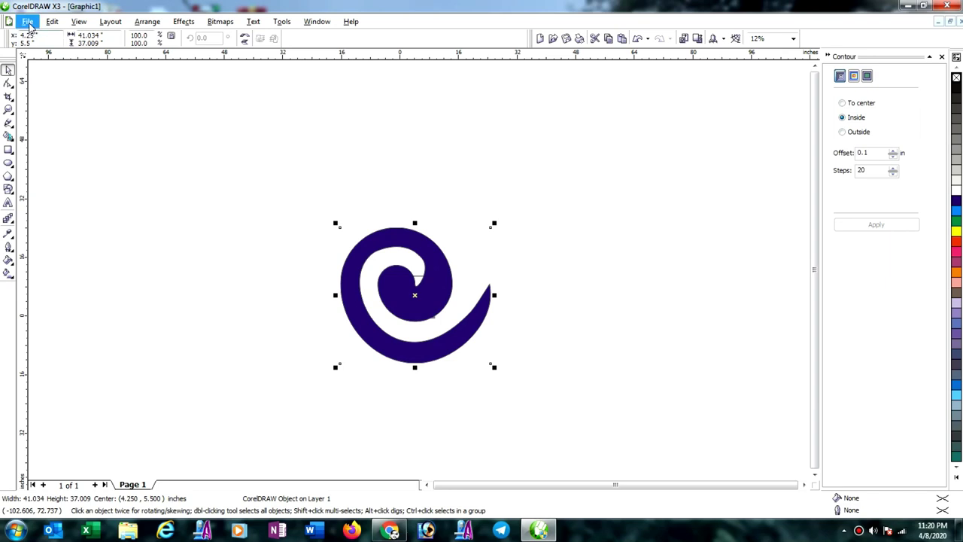
click(50, 153)
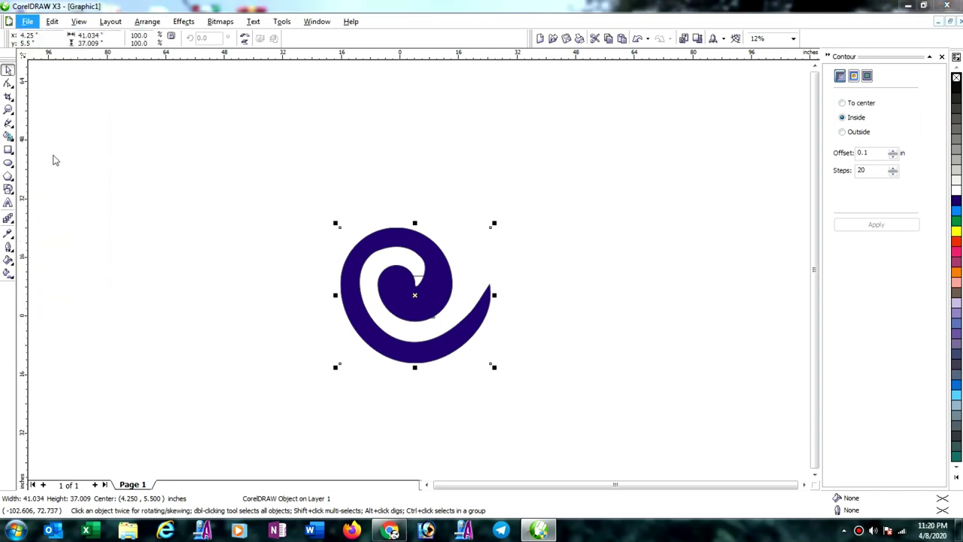
click(478, 335)
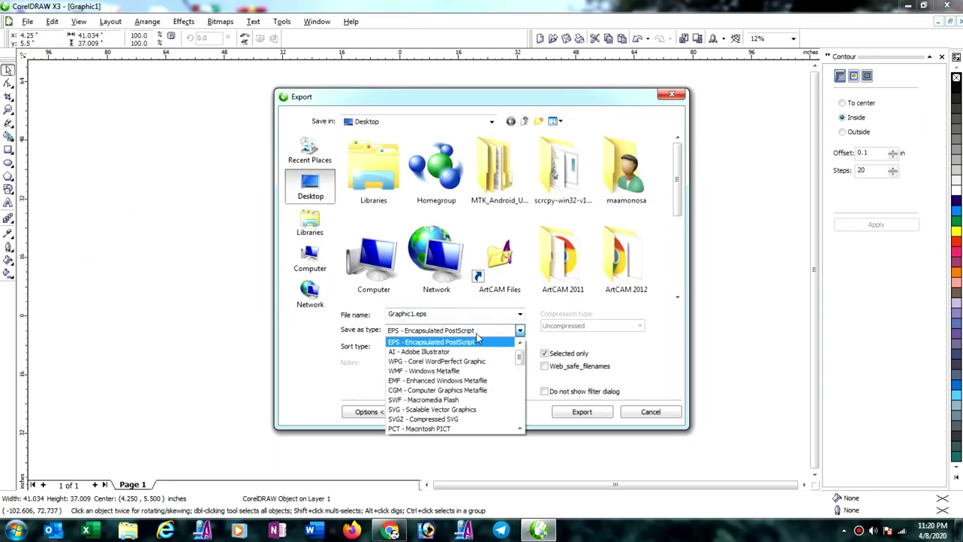
key(d)
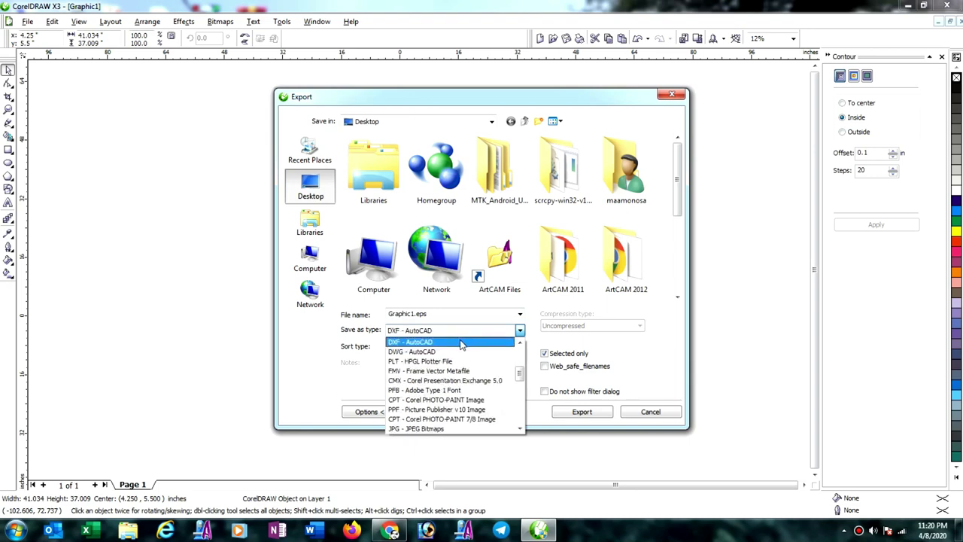
click(444, 342)
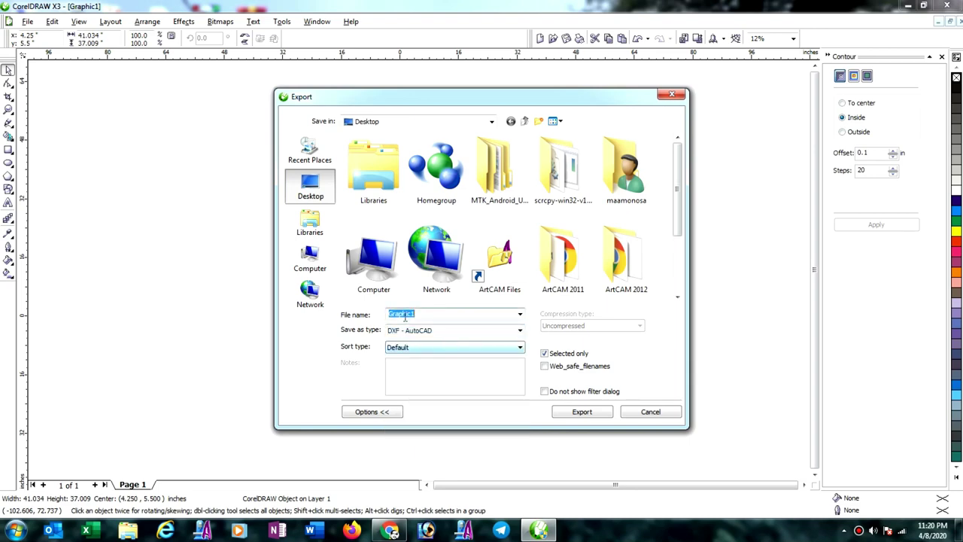
click(557, 413)
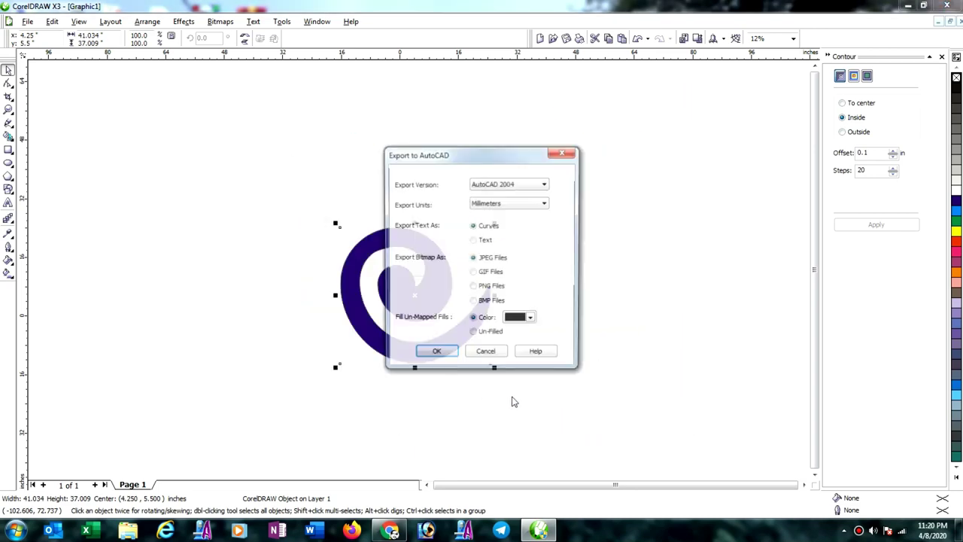
click(435, 355)
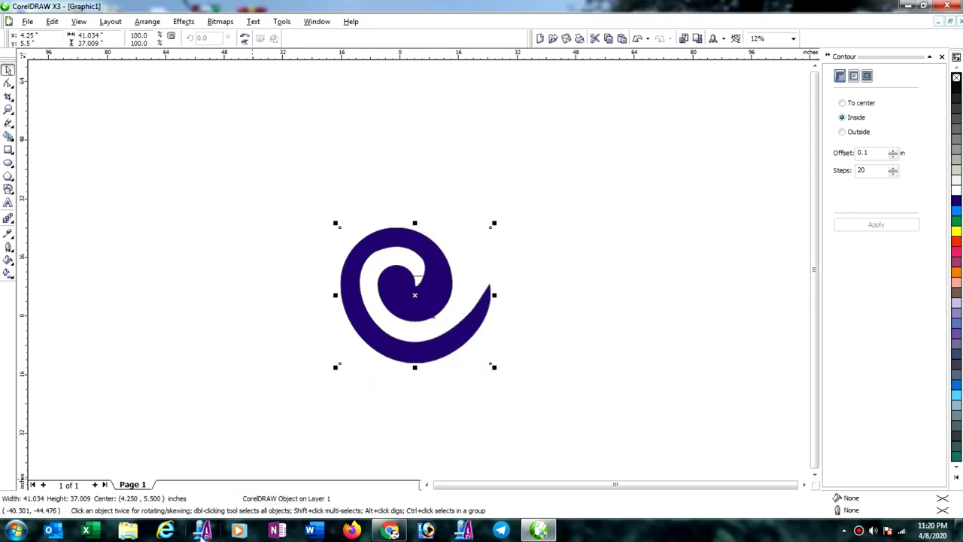
click(202, 533)
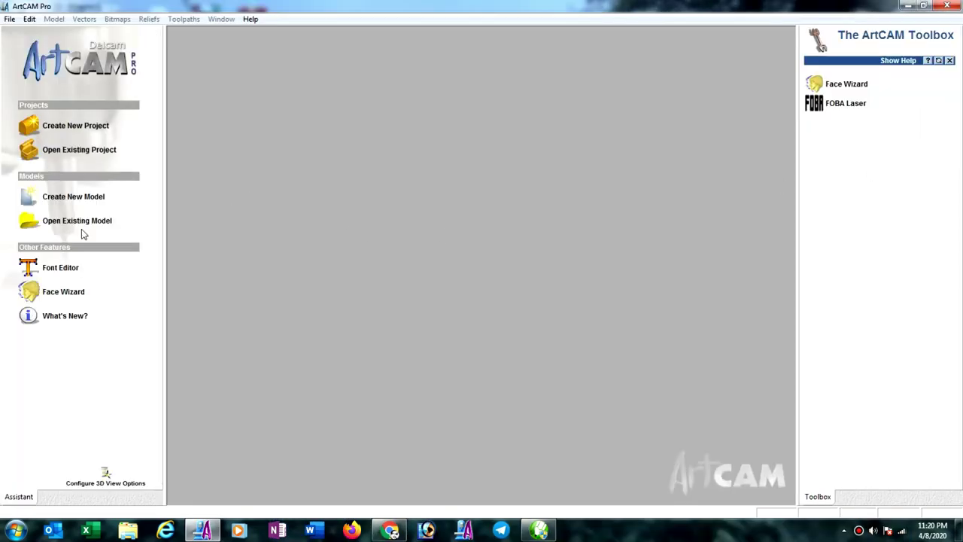
- Create a new 48 × 48 inch model, displayed in millimetres as 1219.2 × 1219.2
click(70, 199)
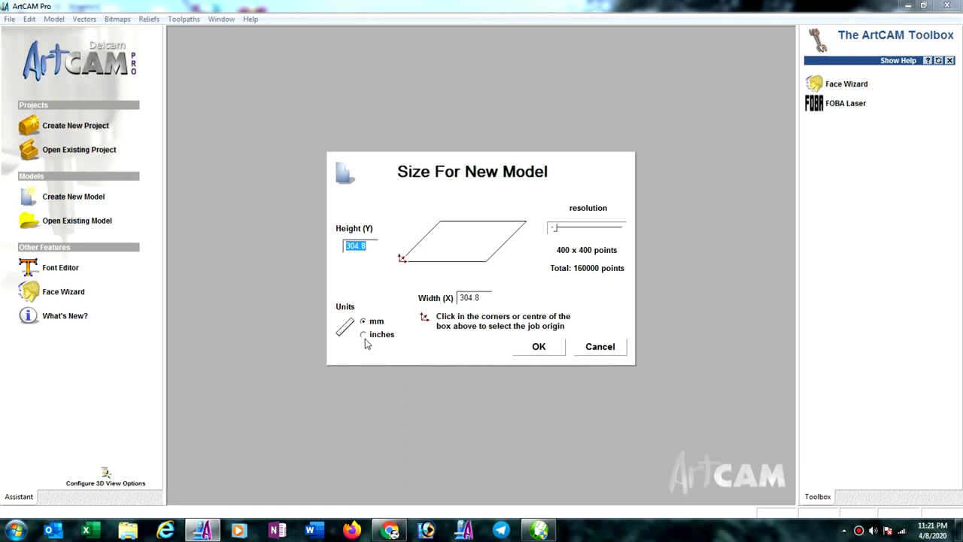
click(364, 336)
drag(480, 297, 441, 301)
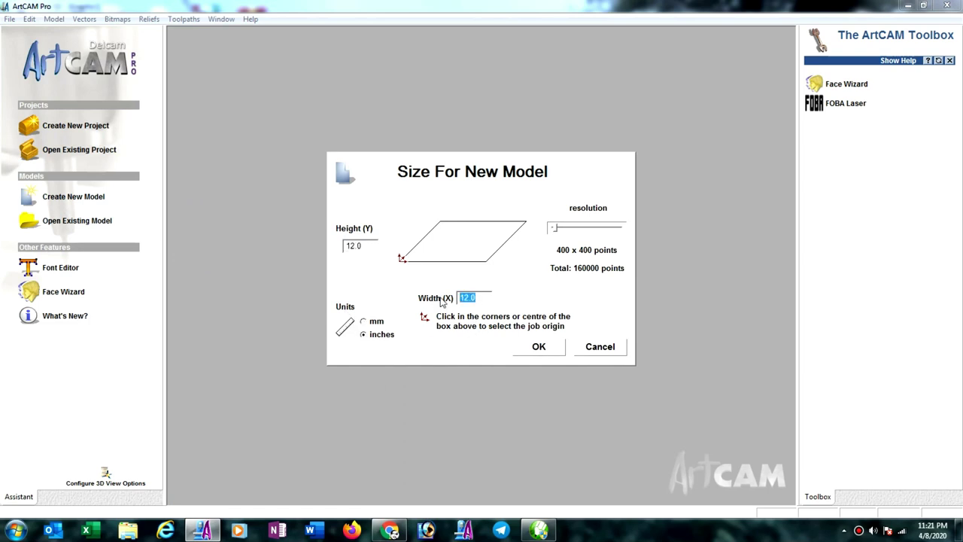
text(48)
key(Tab)
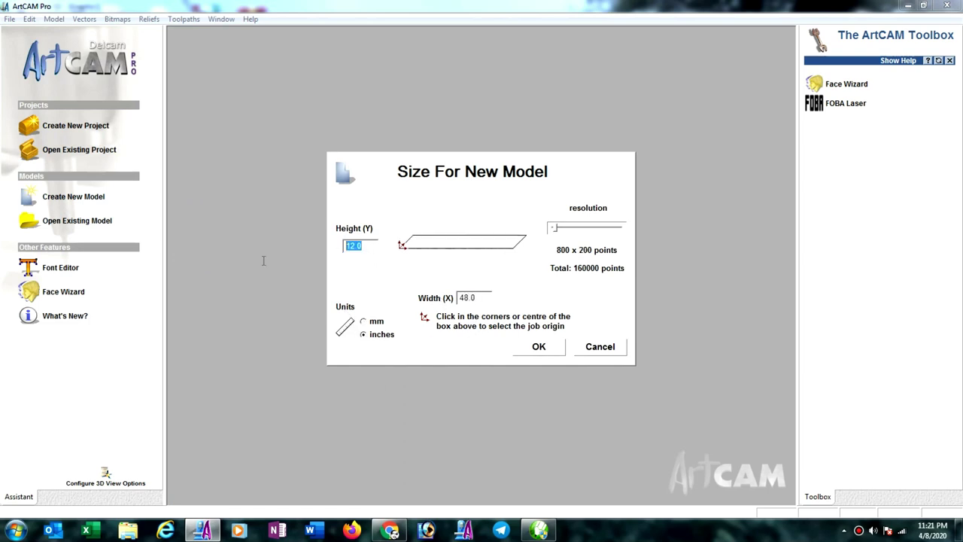
text(48)
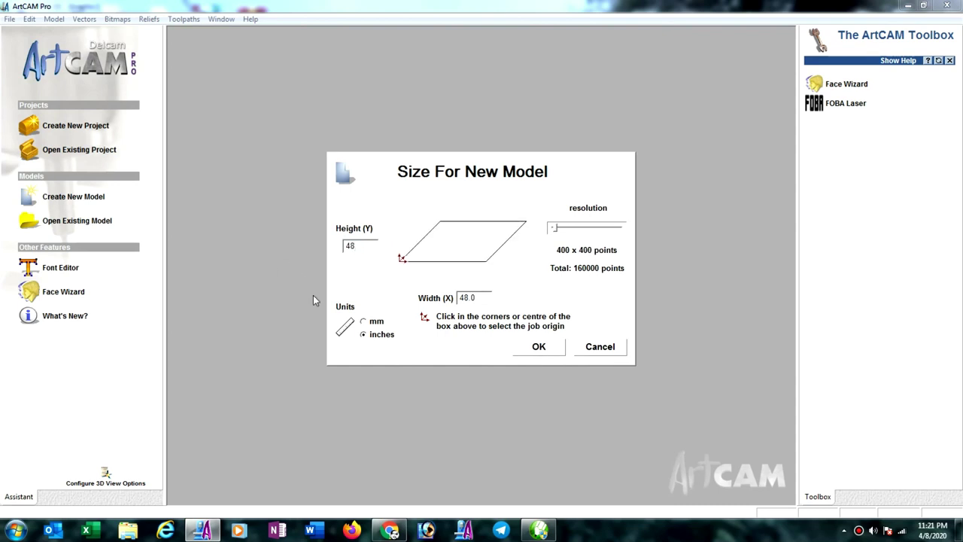
click(364, 322)
click(531, 352)
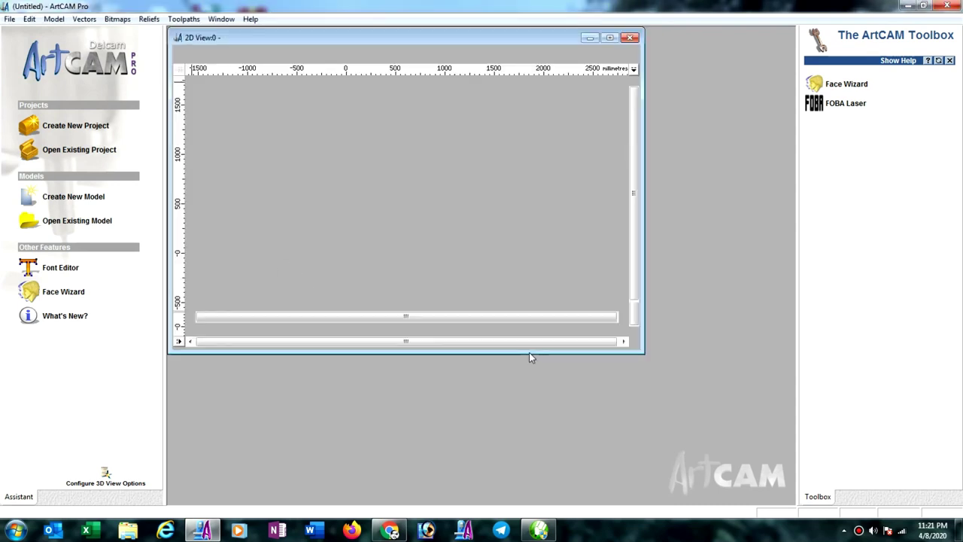
- Tile the 2D and 3D views vertically, import the Graphic1 EPS vectors and centre them with F9
click(223, 18)
click(242, 43)
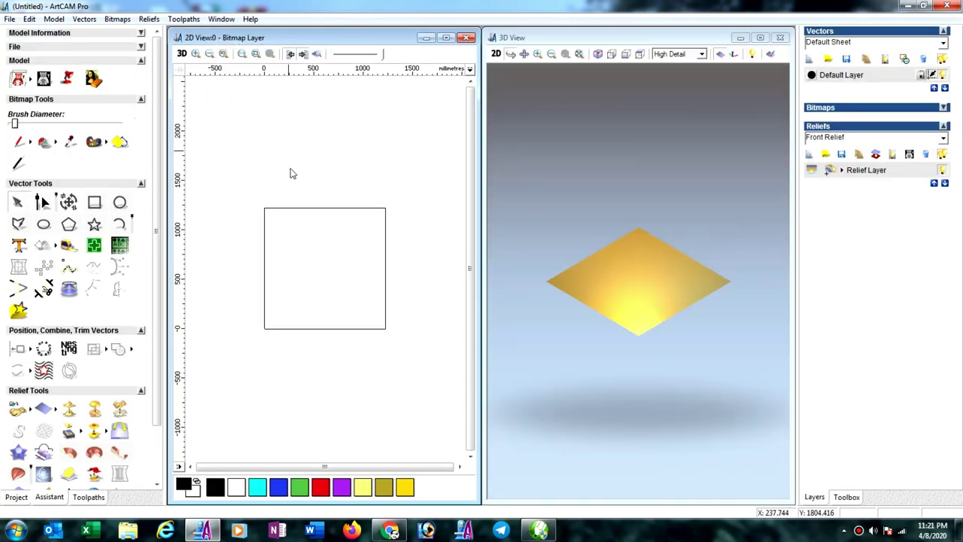
click(85, 19)
click(109, 77)
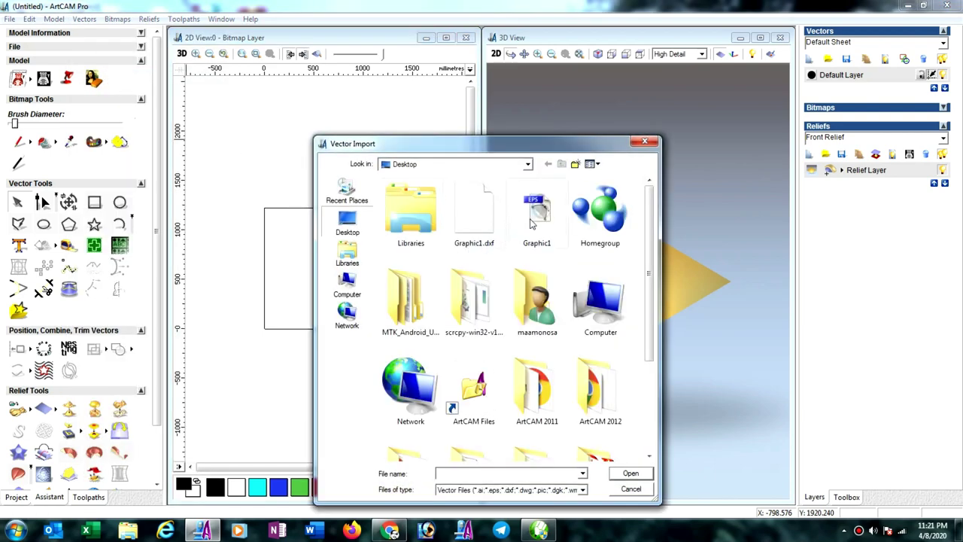
click(533, 224)
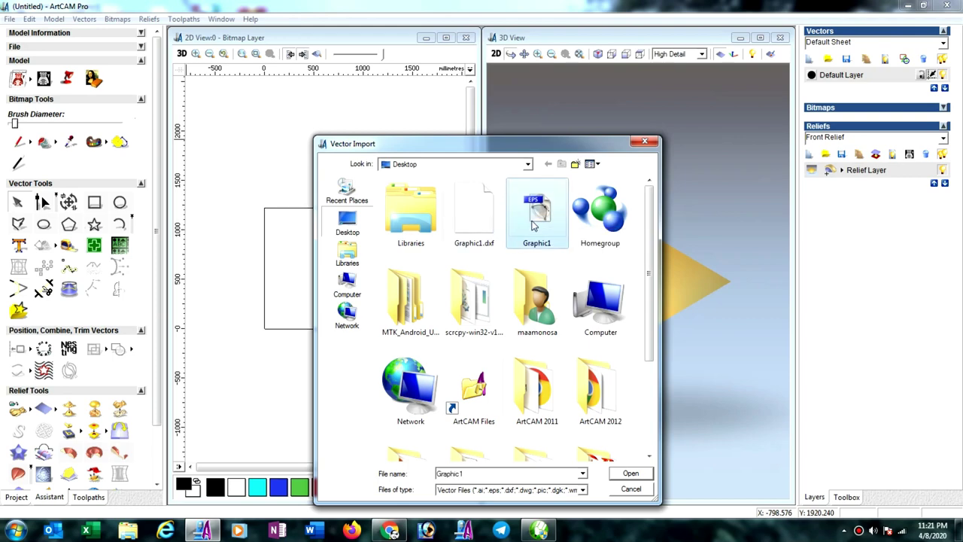
double_click(538, 216)
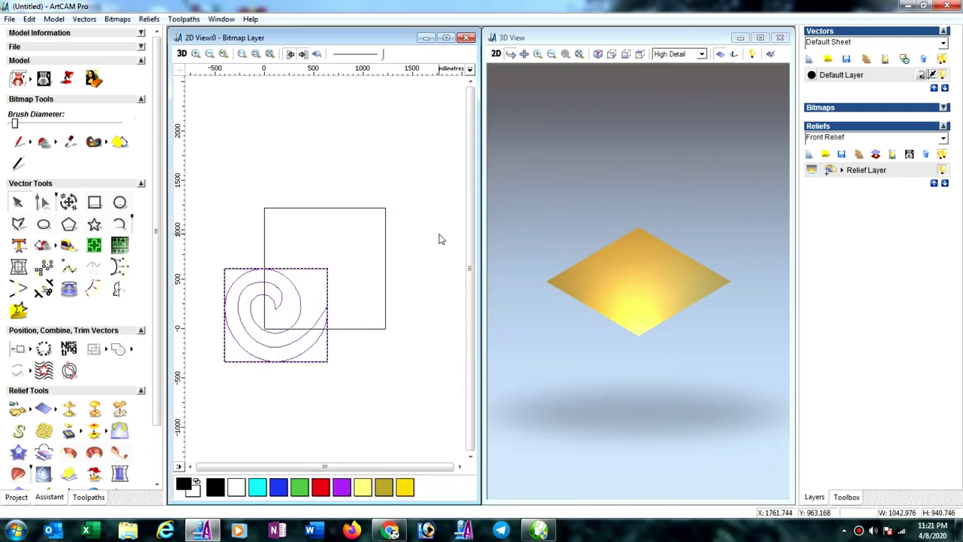
key(F9)
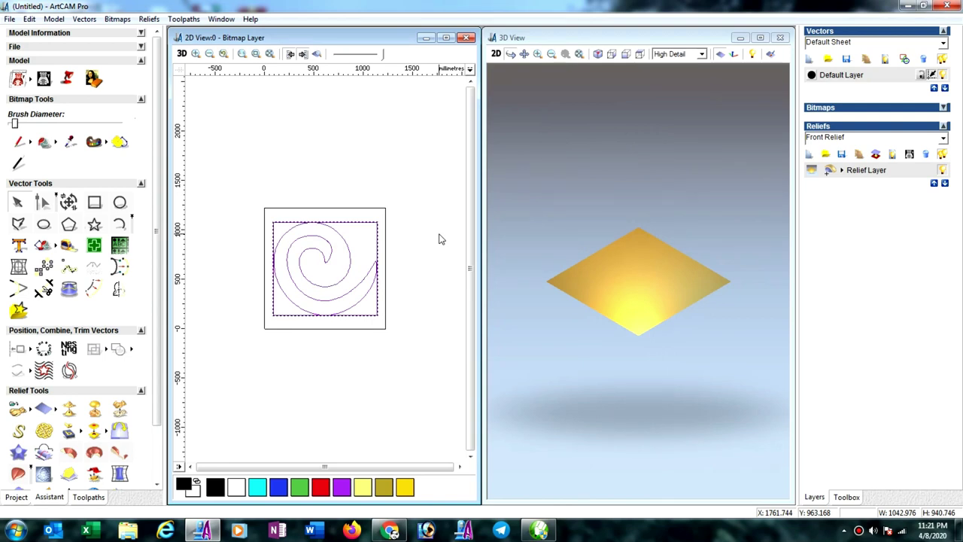
- Ungroup all the imported vectors so the spiral and border become separate
click(439, 240)
scroll(398, 249, up, 1)
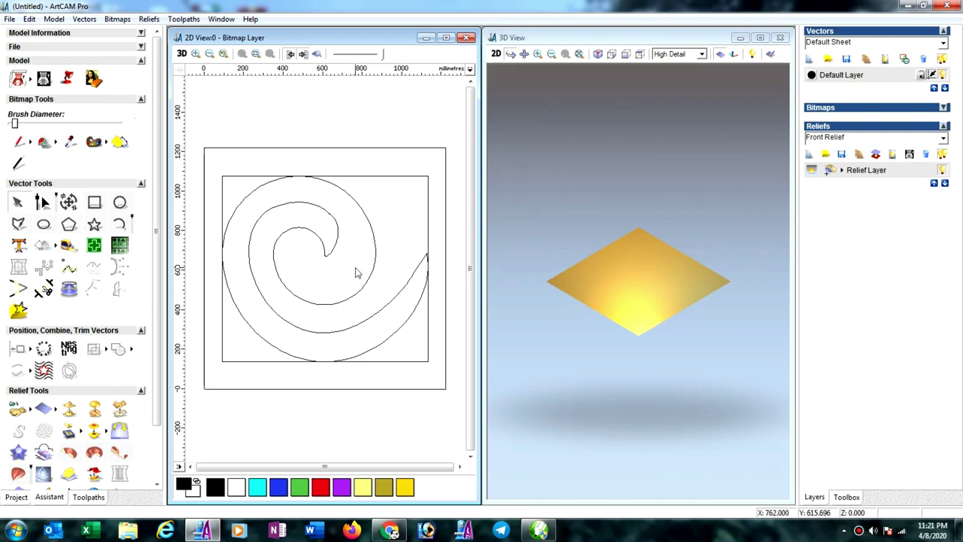
click(428, 219)
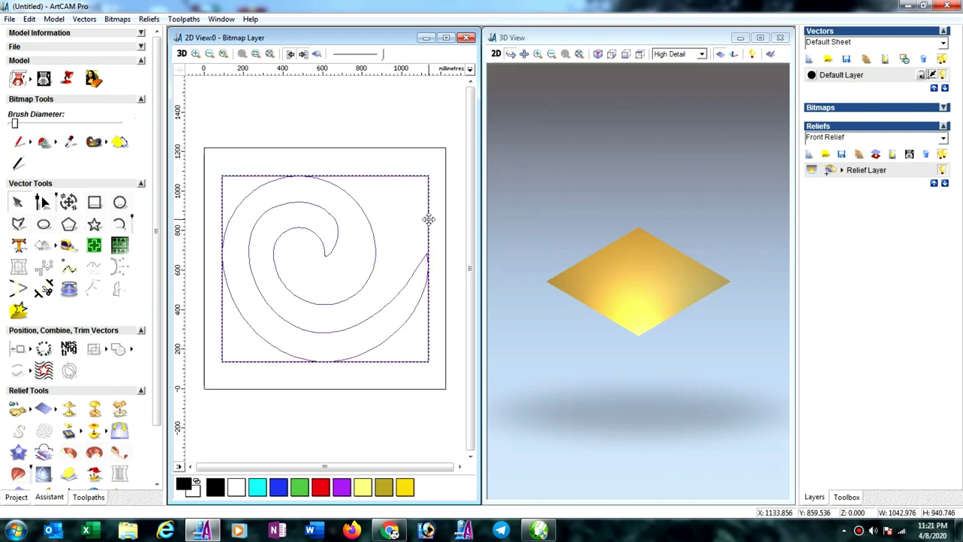
right_click(429, 220)
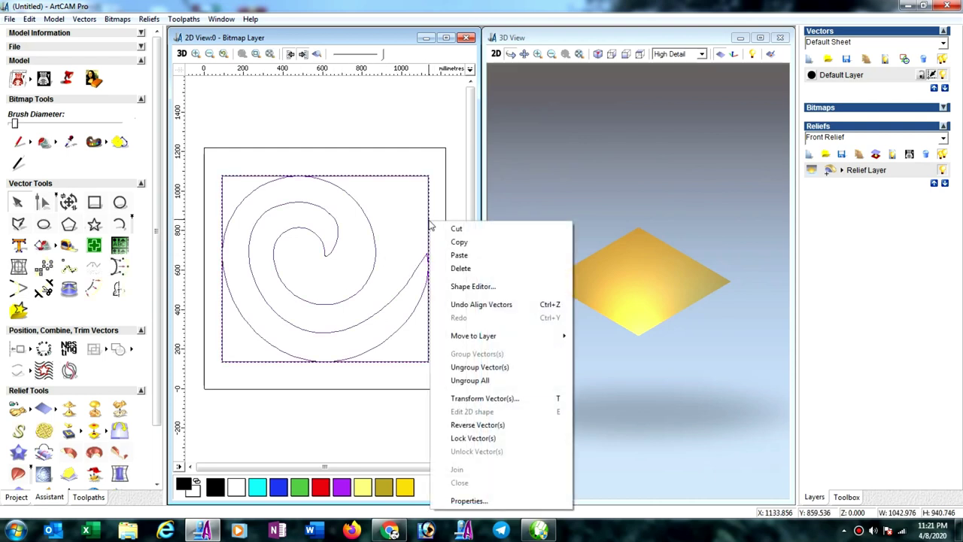
click(479, 382)
- Select the spiral alone, delete it, and undo the deletion to restore it
click(459, 260)
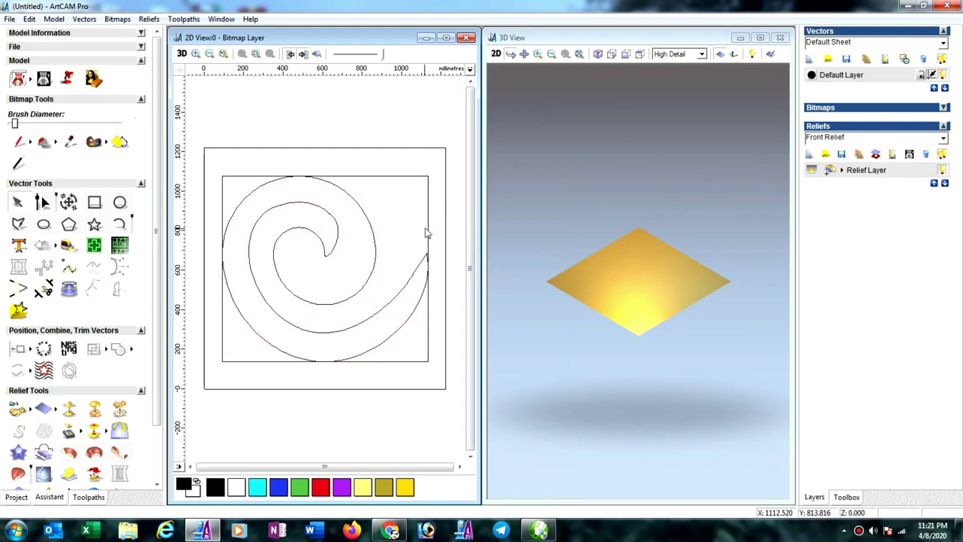
click(429, 230)
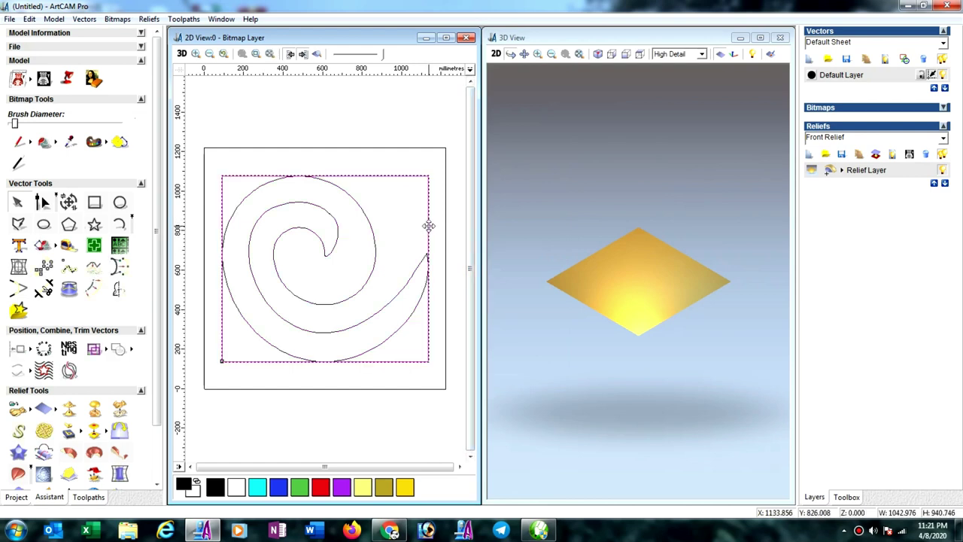
click(430, 231)
click(375, 259)
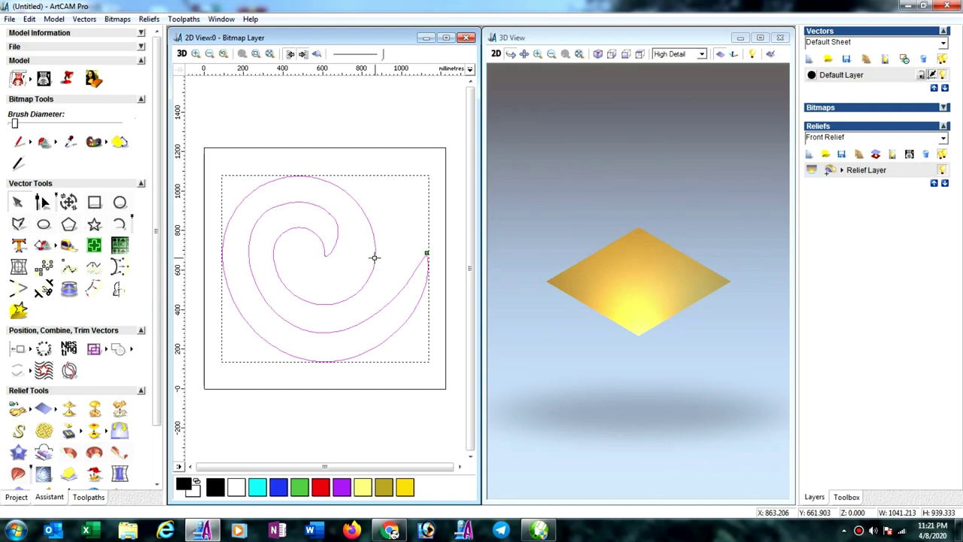
key(Delete)
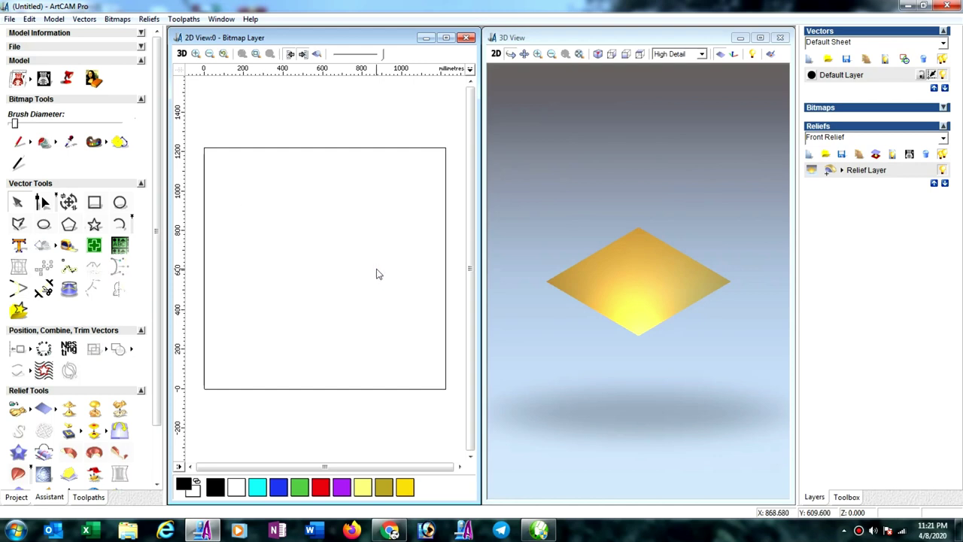
key(ctrl+z)
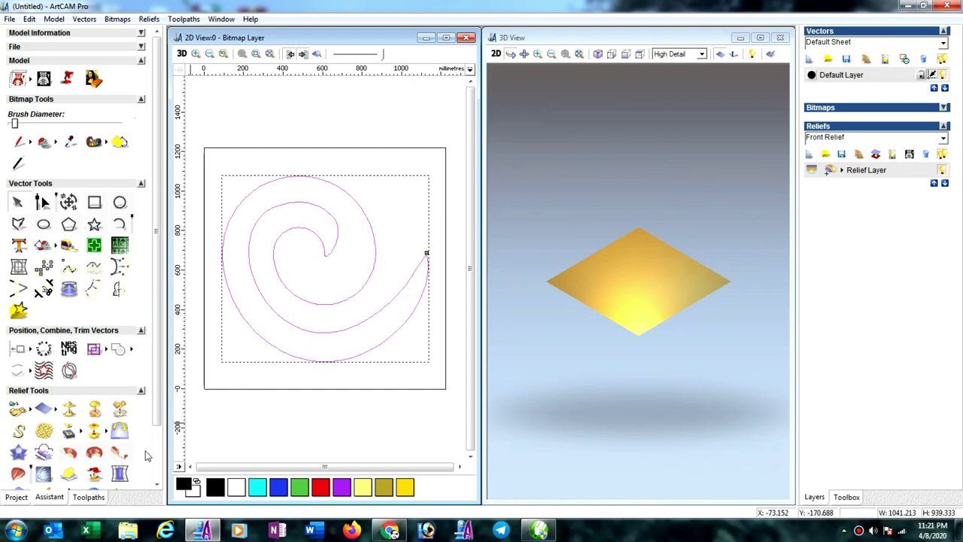
- Start a 2D profiling toolpath cutting Inside with a finish depth of 6
click(88, 497)
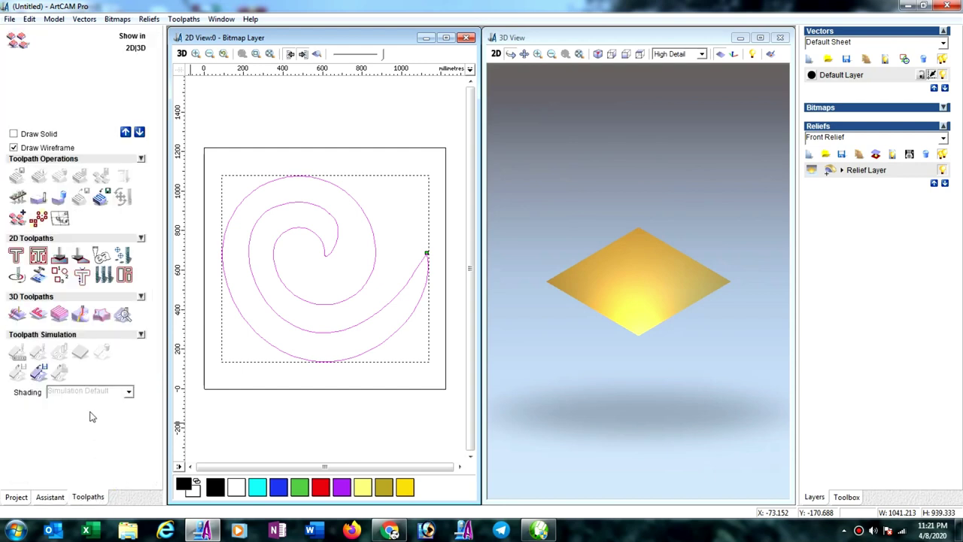
click(16, 258)
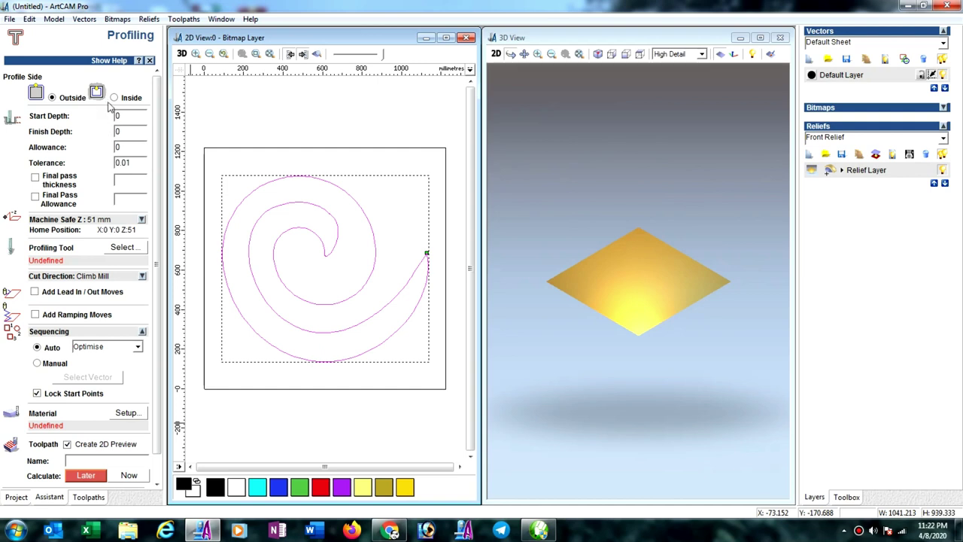
click(114, 98)
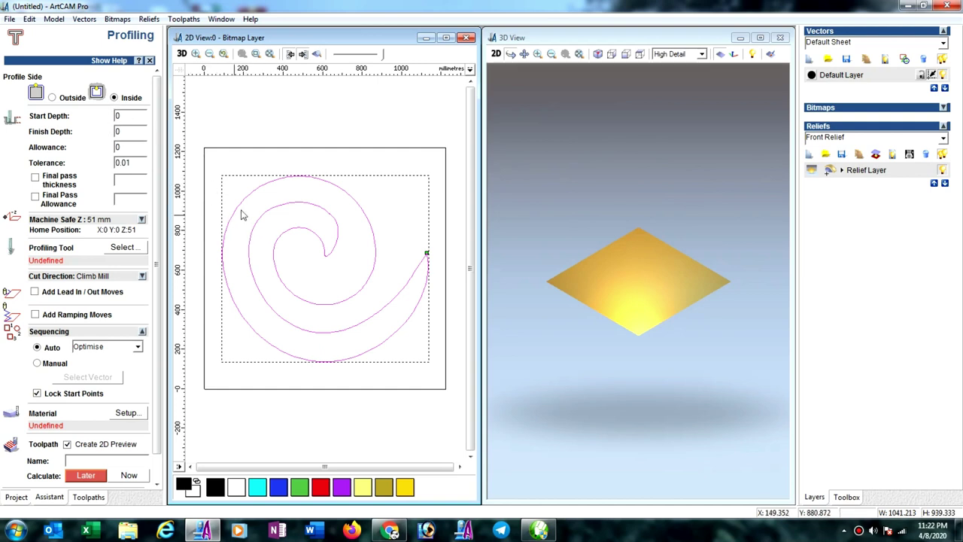
double_click(131, 130)
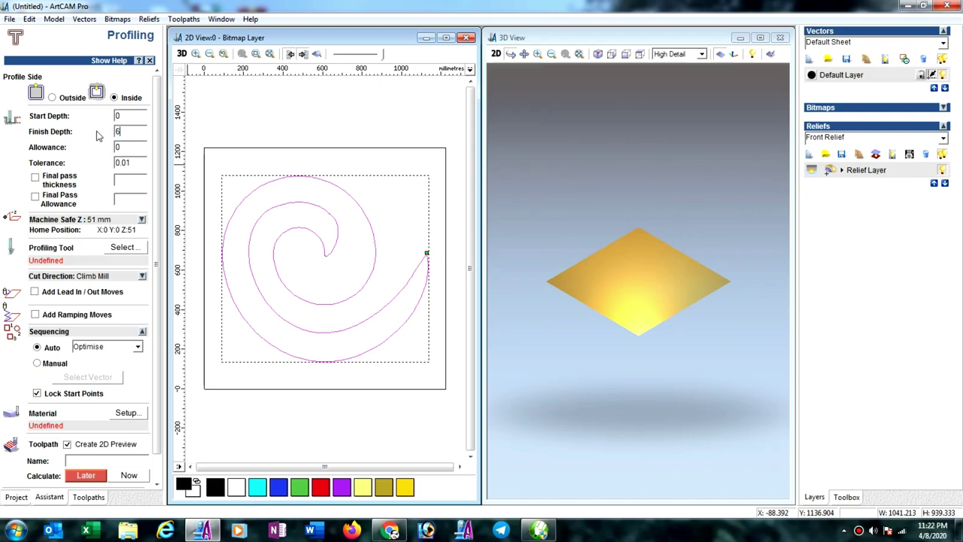
text(6)
- Choose End Mill 6 mm as the profiling tool with its stepdown set to 6 mm
click(132, 250)
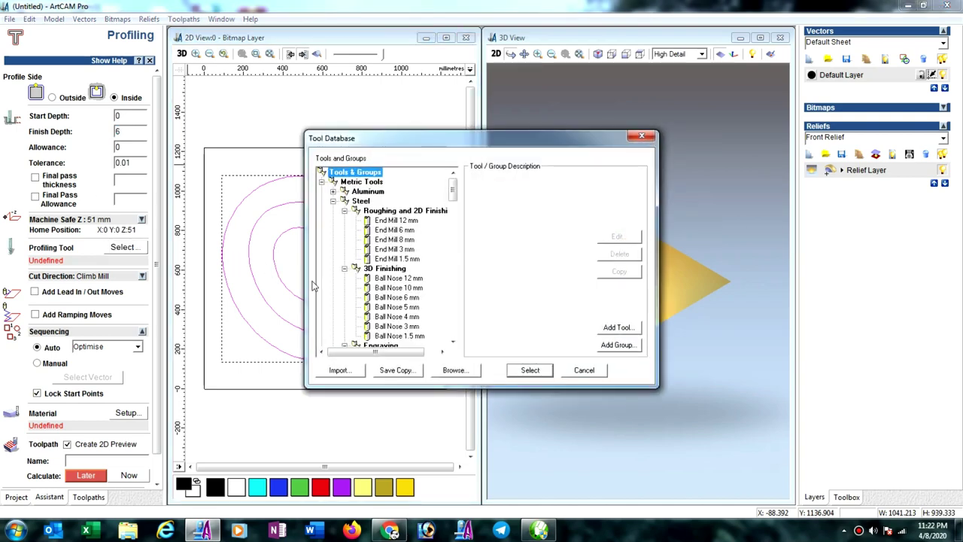
click(395, 229)
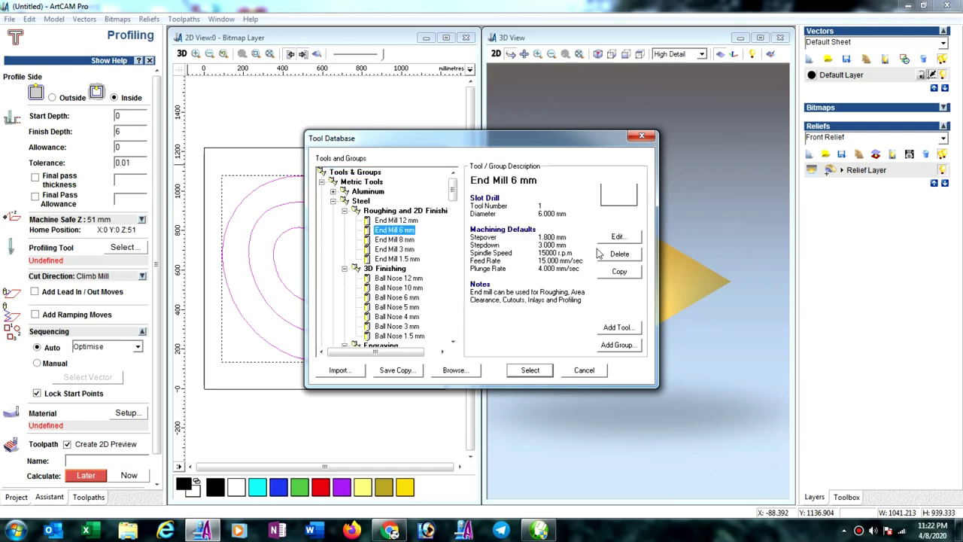
click(616, 237)
double_click(621, 179)
text(6)
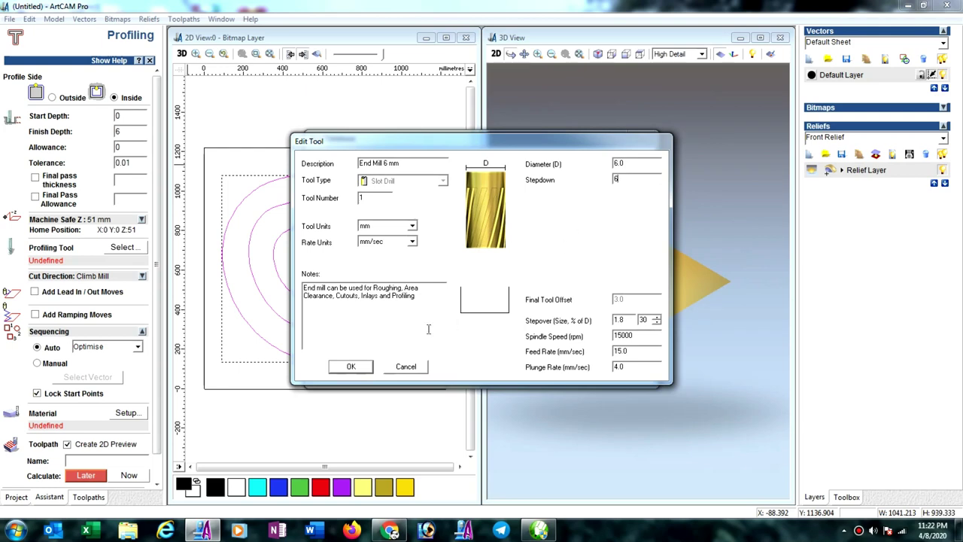
click(351, 367)
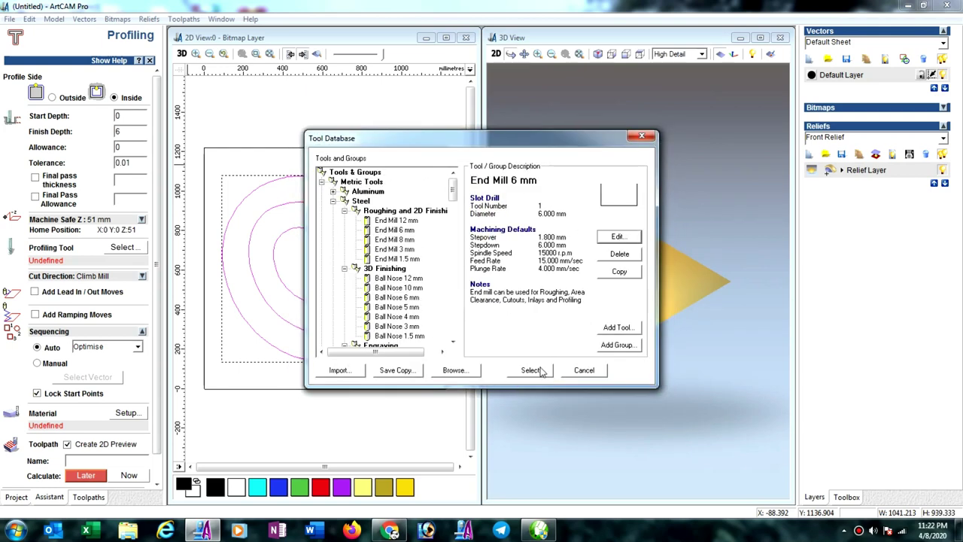
click(531, 370)
- Set the material thickness in Material Setup to 6 mm
click(128, 413)
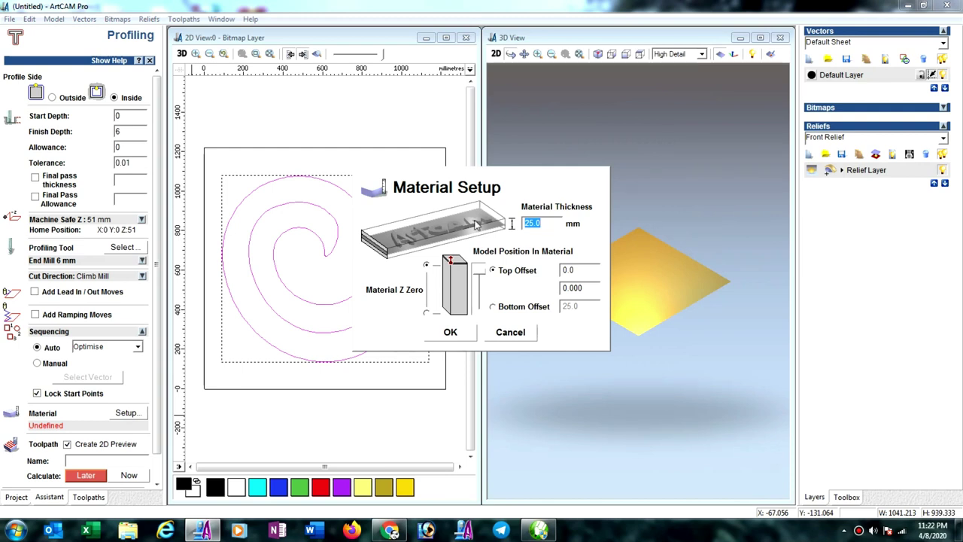
text(6)
click(449, 333)
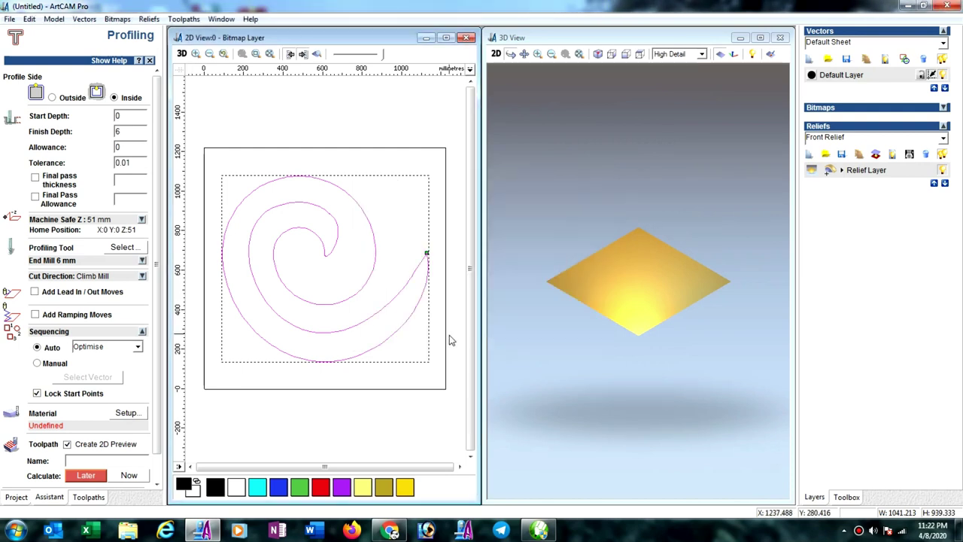
scroll(156, 466, down, 1)
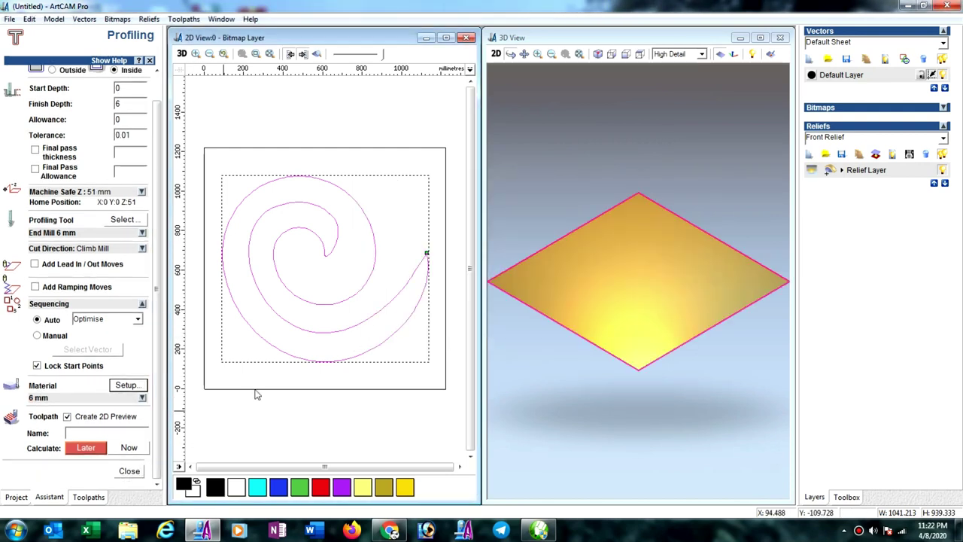
- Calculate the Profile toolpath along the spiral, inspect it in 3D, and close the Profiling page
click(129, 448)
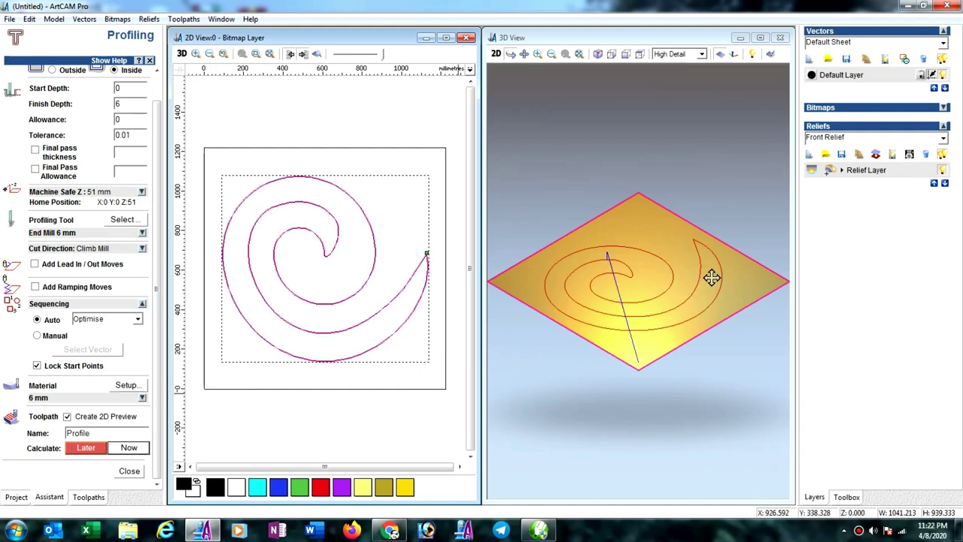
mouse_move(709, 276)
mouse_down()
mouse_move(625, 336)
mouse_move(624, 349)
mouse_up()
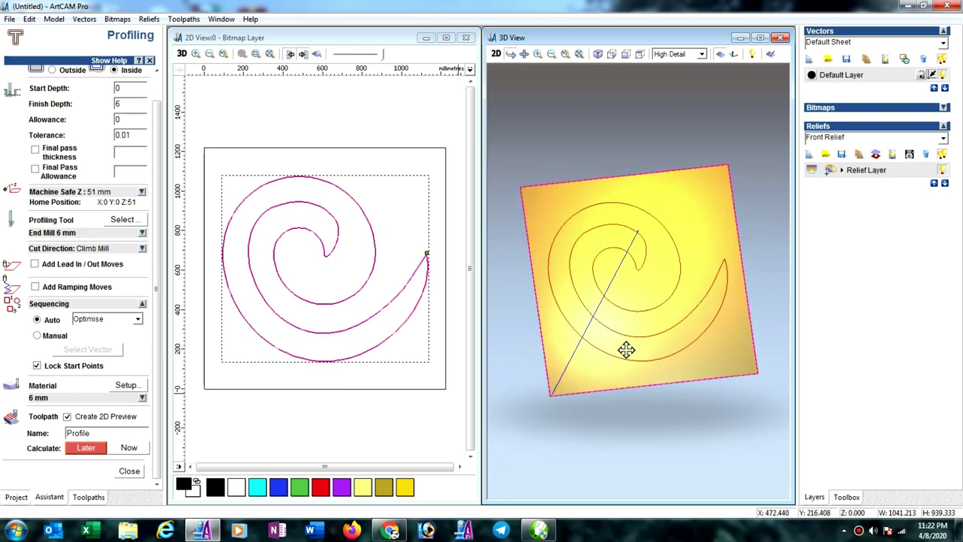
click(130, 470)
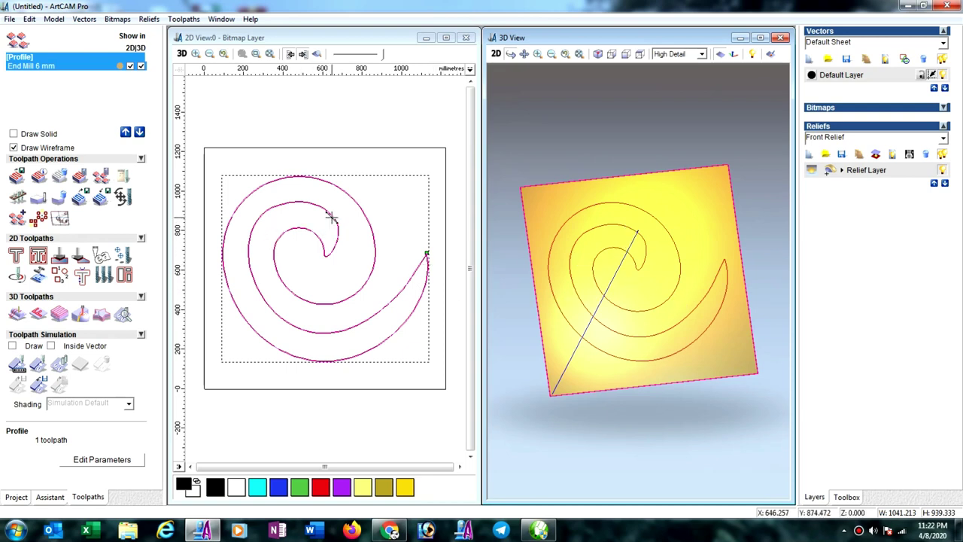
- Clear the vector selection and delete the calculated Profile toolpath
click(300, 110)
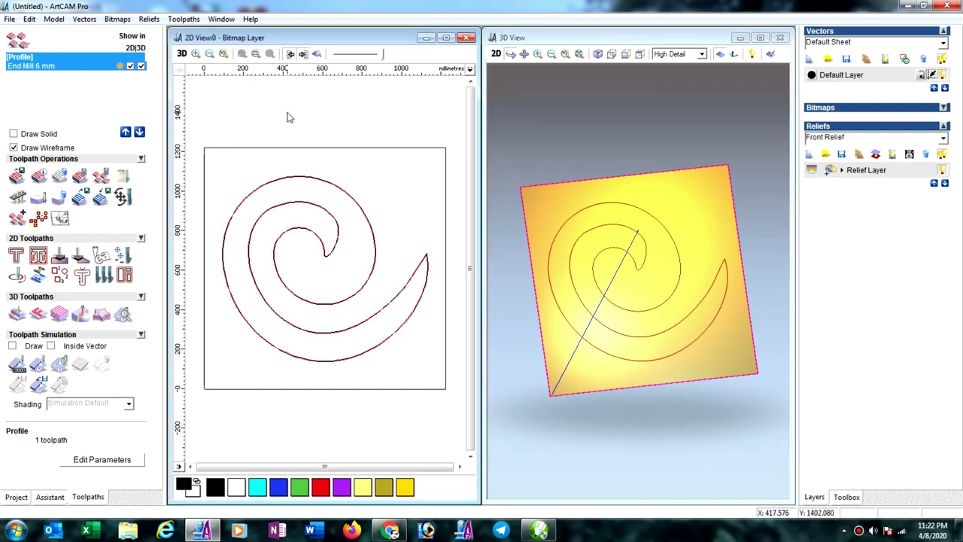
key(ctrl+a)
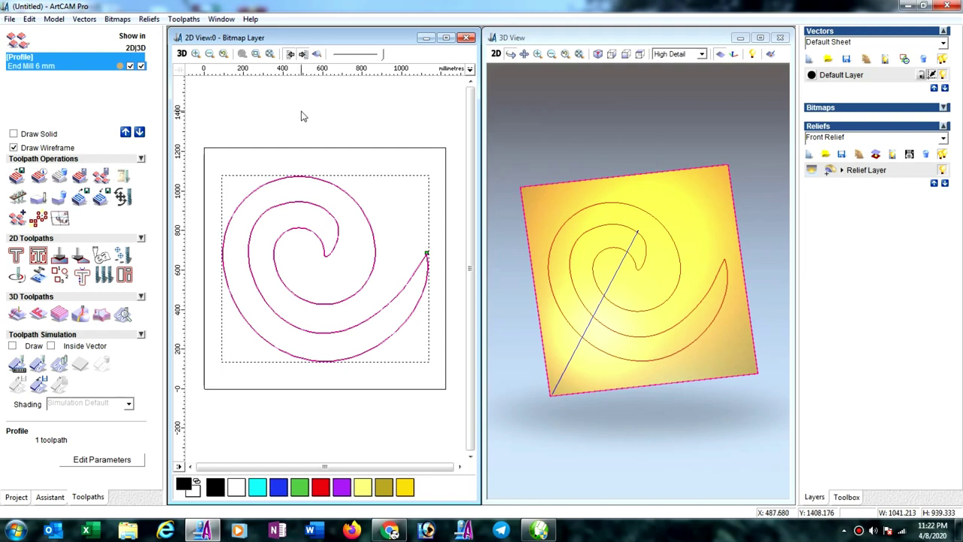
click(297, 107)
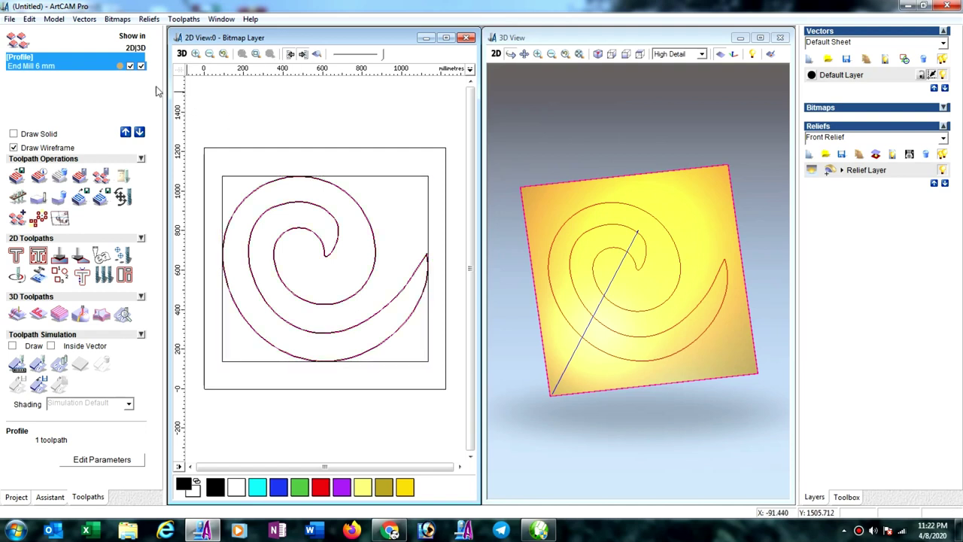
click(59, 176)
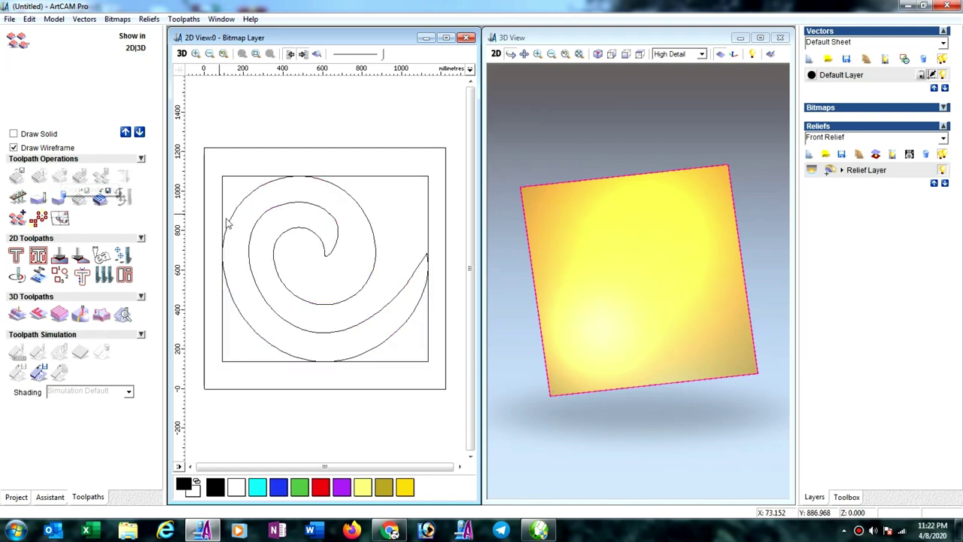
- Fit the whole design in the 2D view, select the spiral, and show the Assistant vector tools
click(362, 186)
click(409, 318)
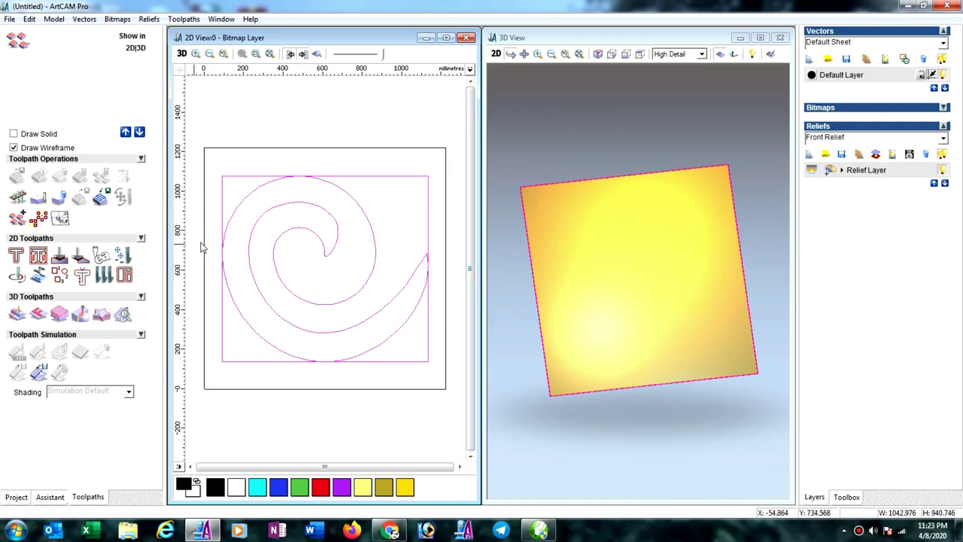
scroll(203, 249, up, 5)
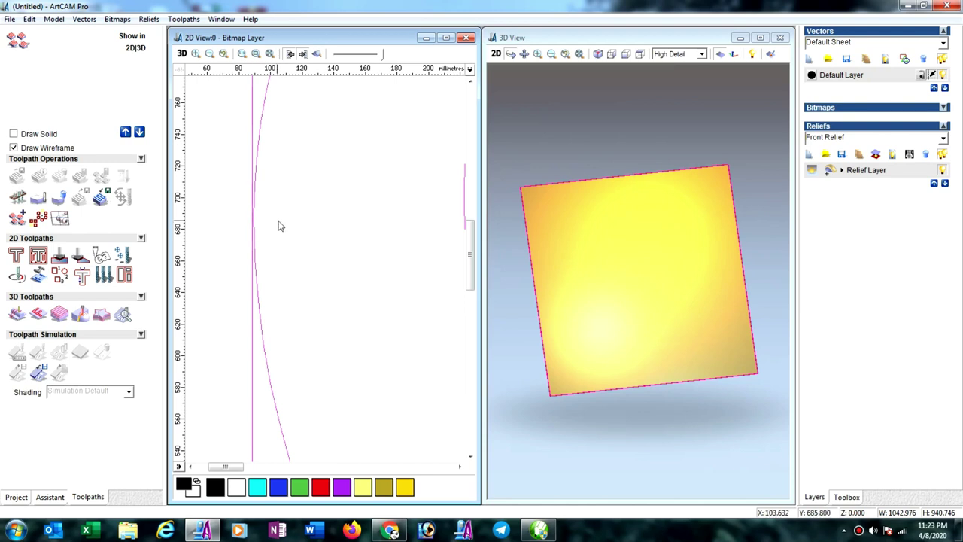
key(F4)
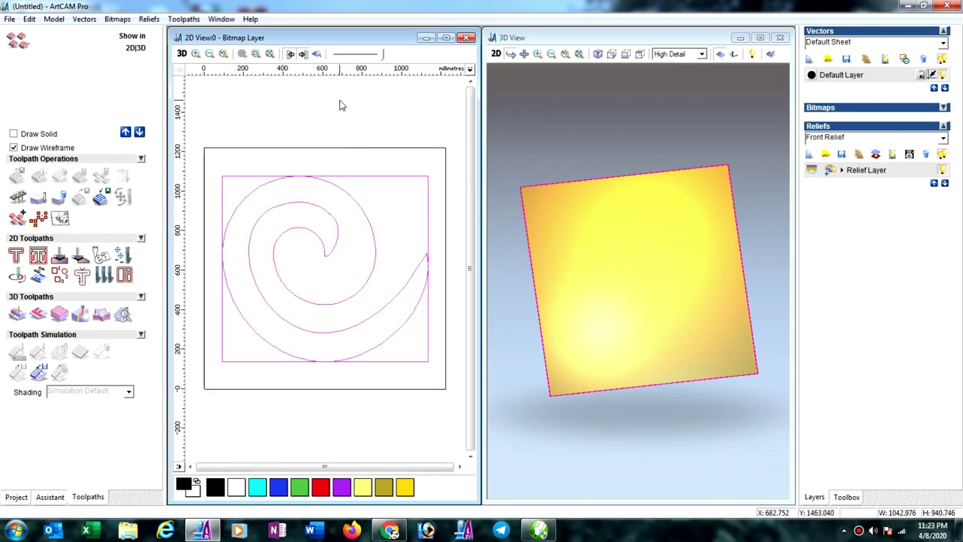
key(ctrl+a)
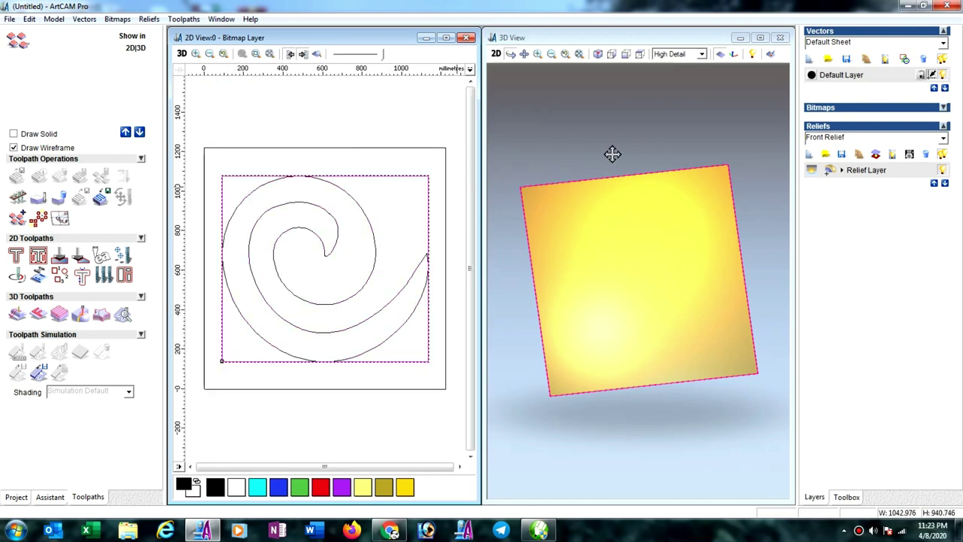
click(378, 259)
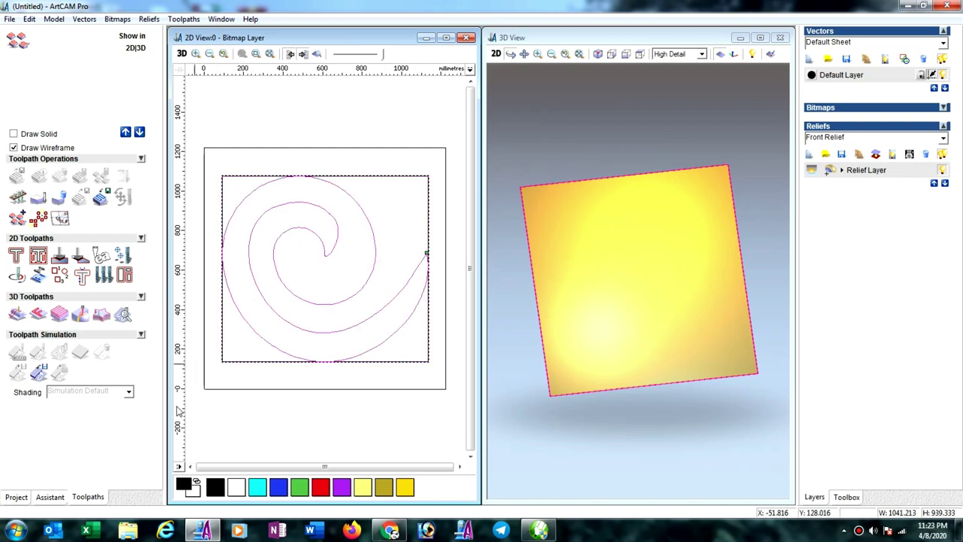
click(54, 499)
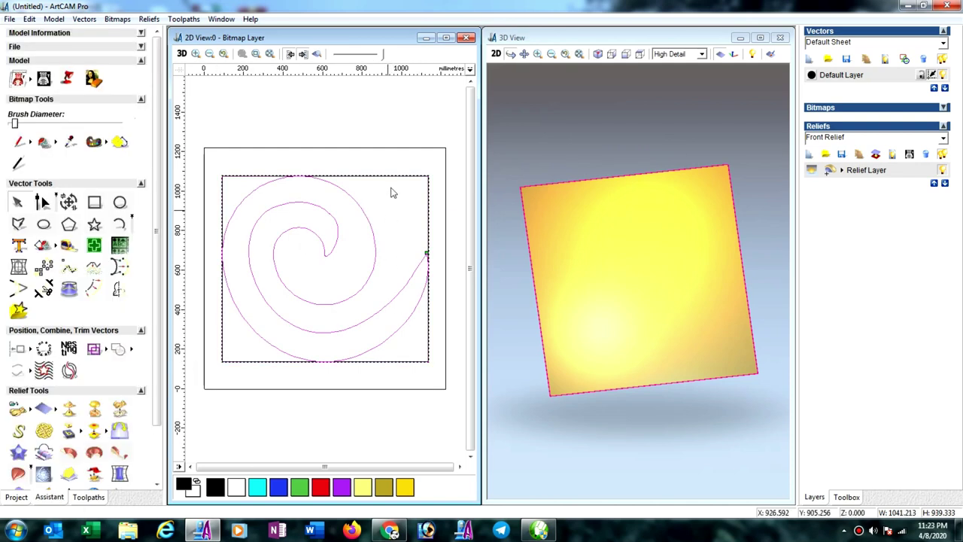
- Shrink the spiral with its corner resize handle to fit inside the rectangle
click(388, 105)
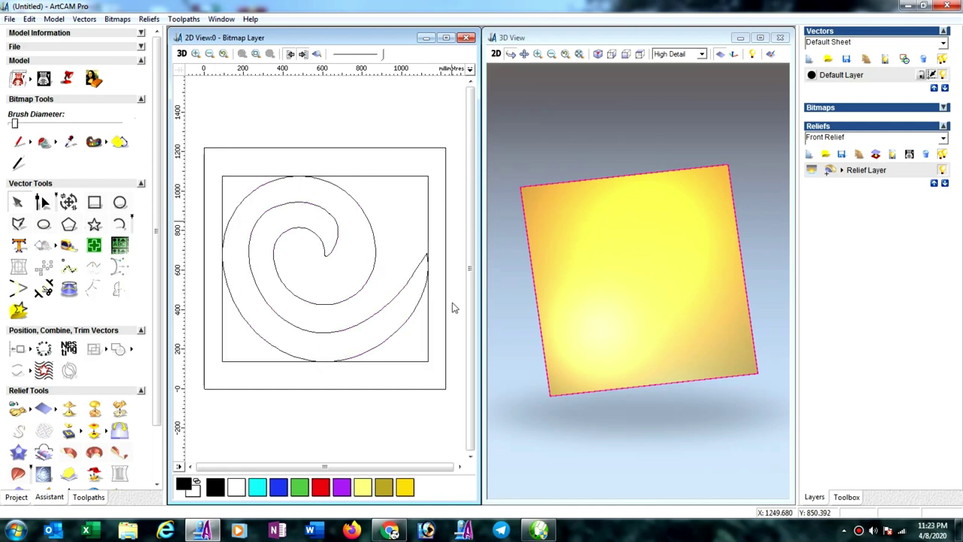
click(238, 214)
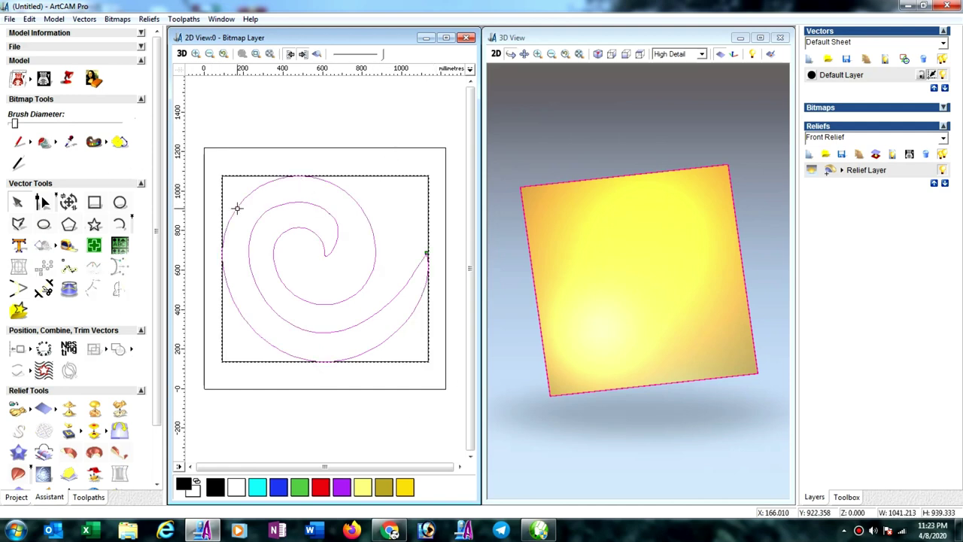
click(68, 203)
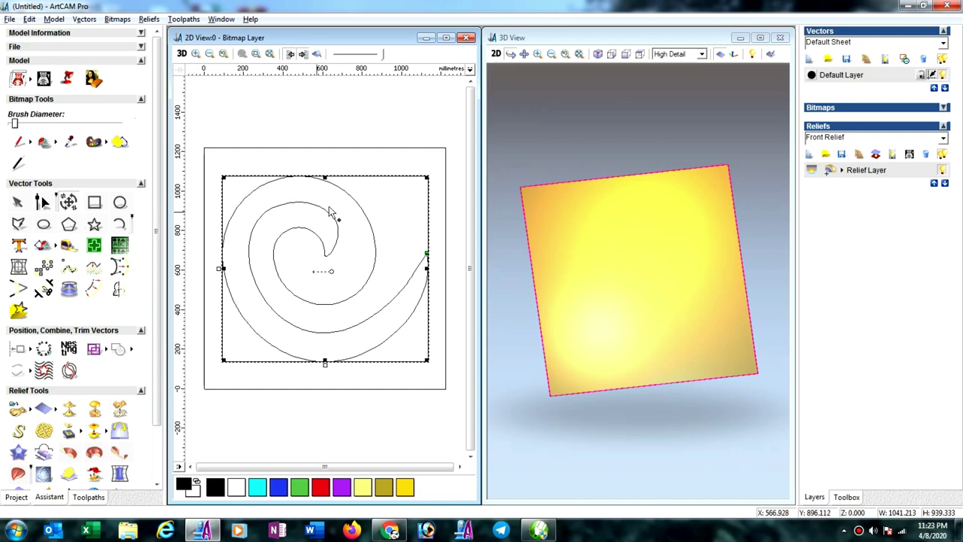
drag(423, 181, 424, 183)
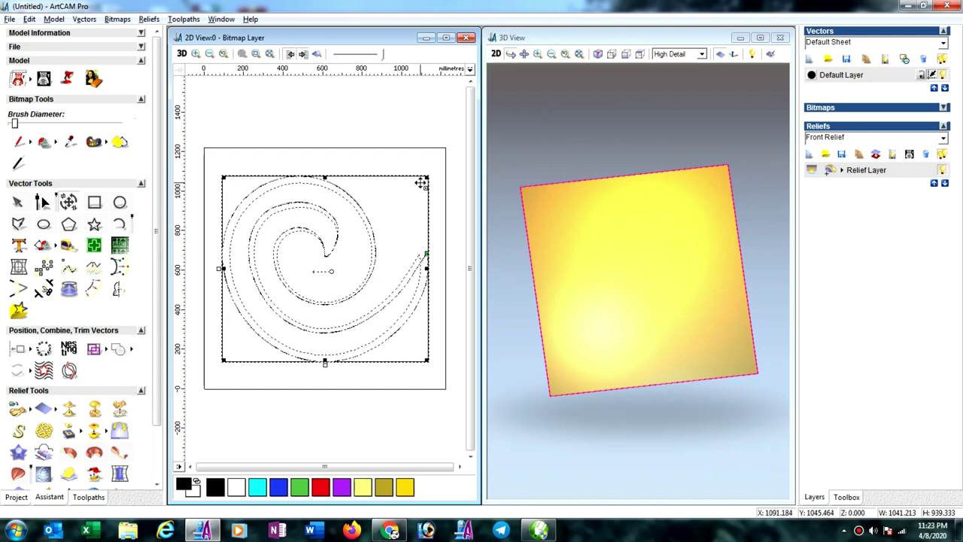
drag(422, 182, 418, 185)
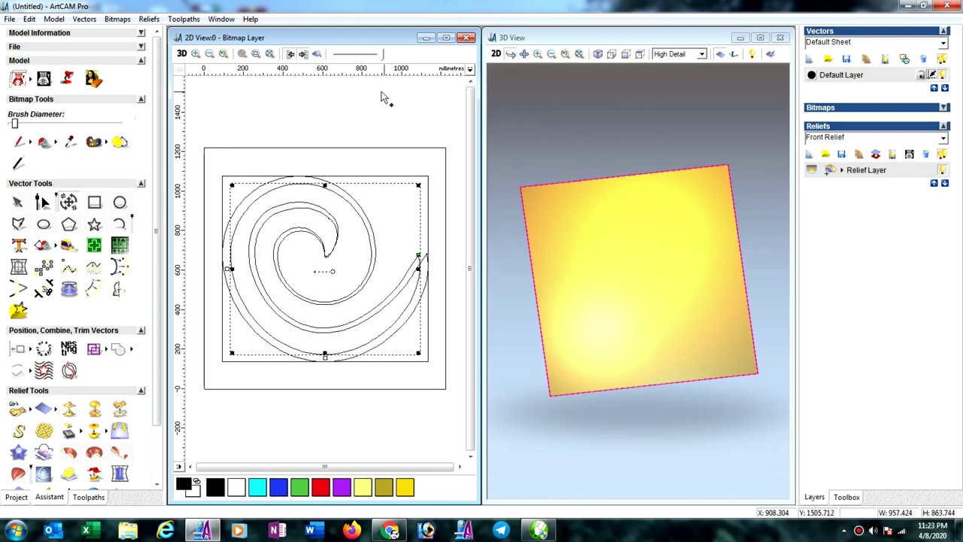
- Undo the extra spiral edits and box-select the inner rectangle together with the spiral
key(ctrl+z)
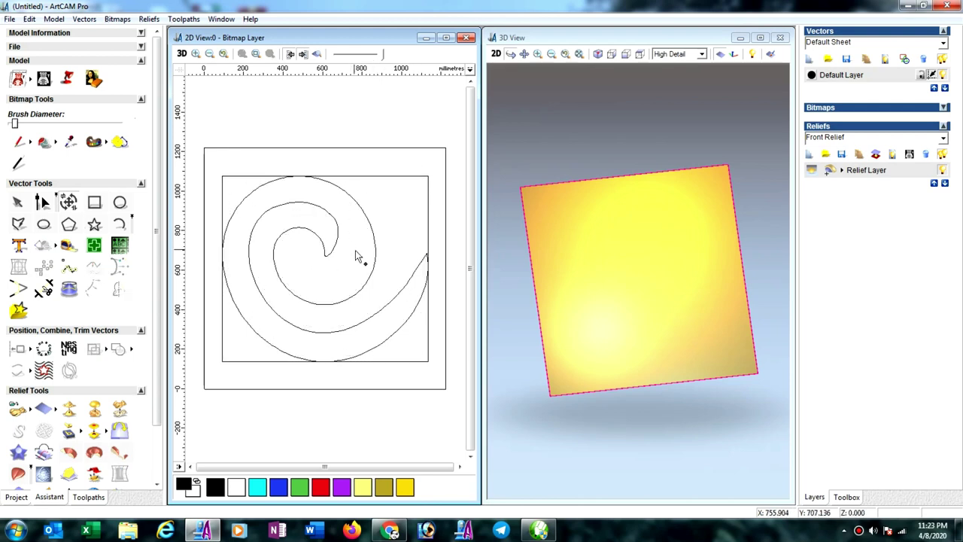
key(ctrl+z)
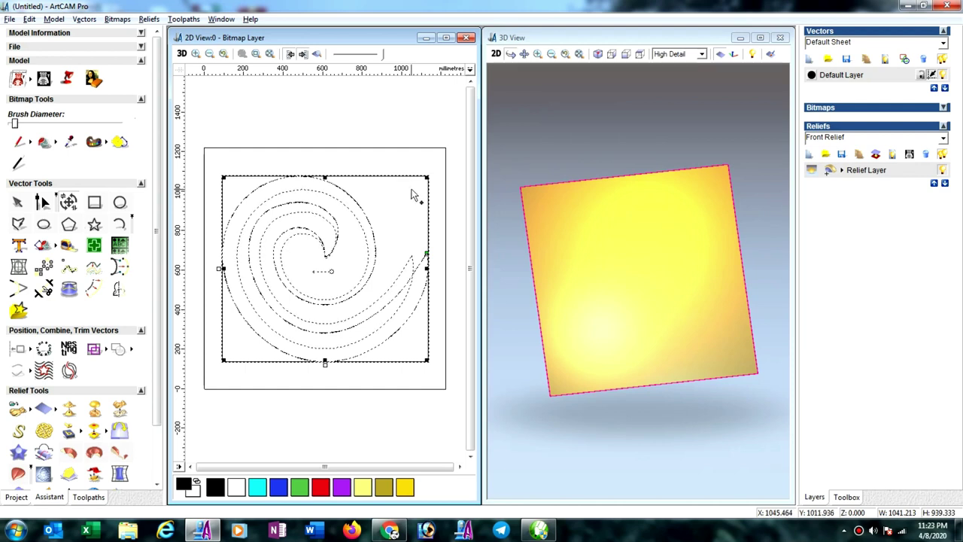
key(ctrl+z)
click(398, 109)
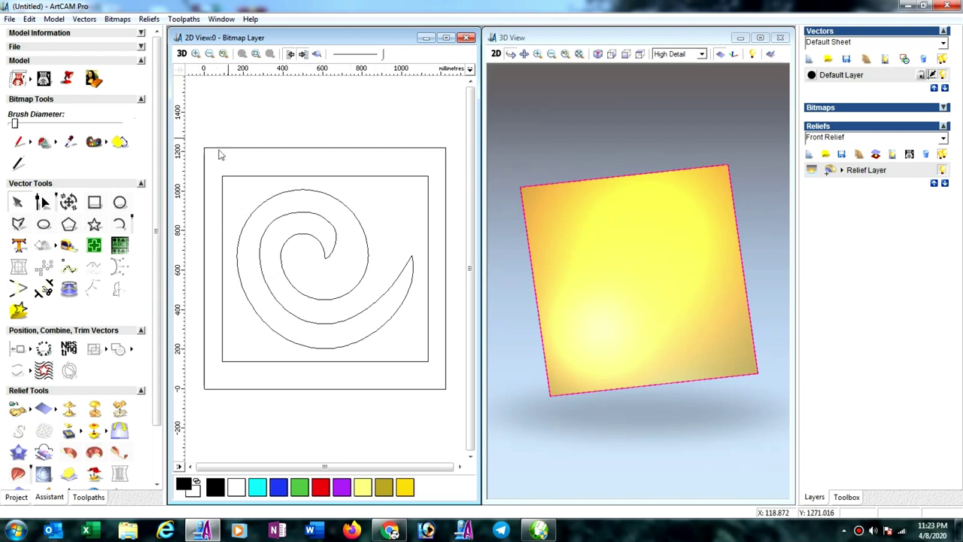
drag(198, 153, 455, 383)
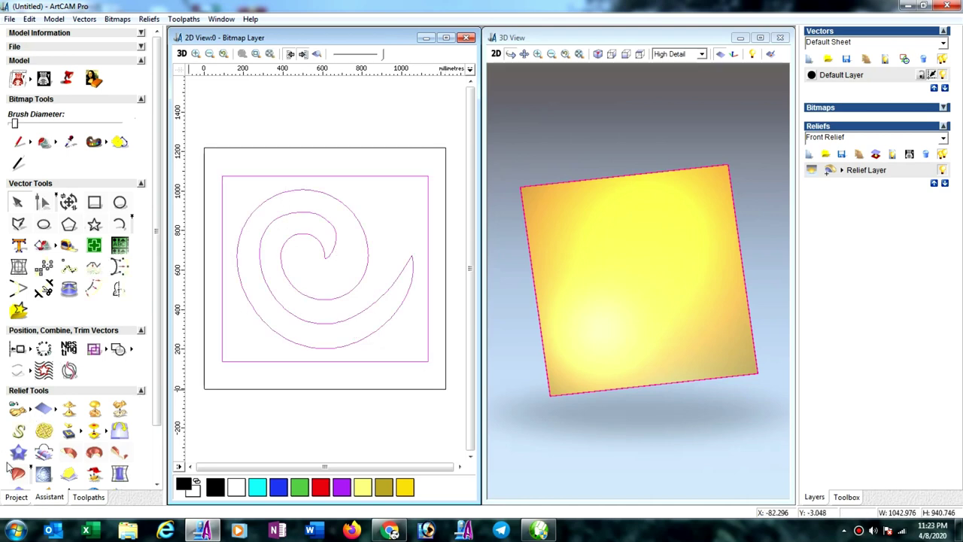
- Start an Outside 2D profiling toolpath at finish depth 6 and open the Tool Database
click(89, 497)
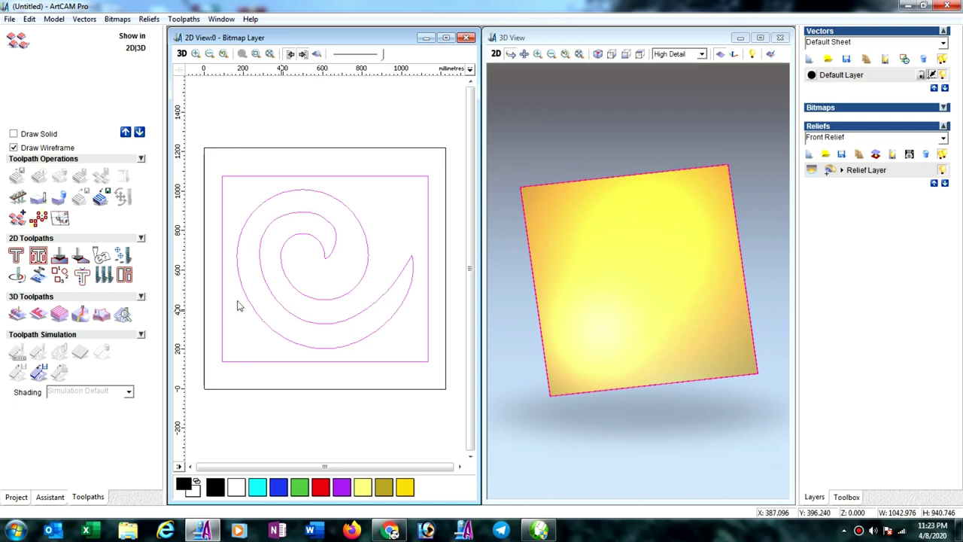
click(16, 255)
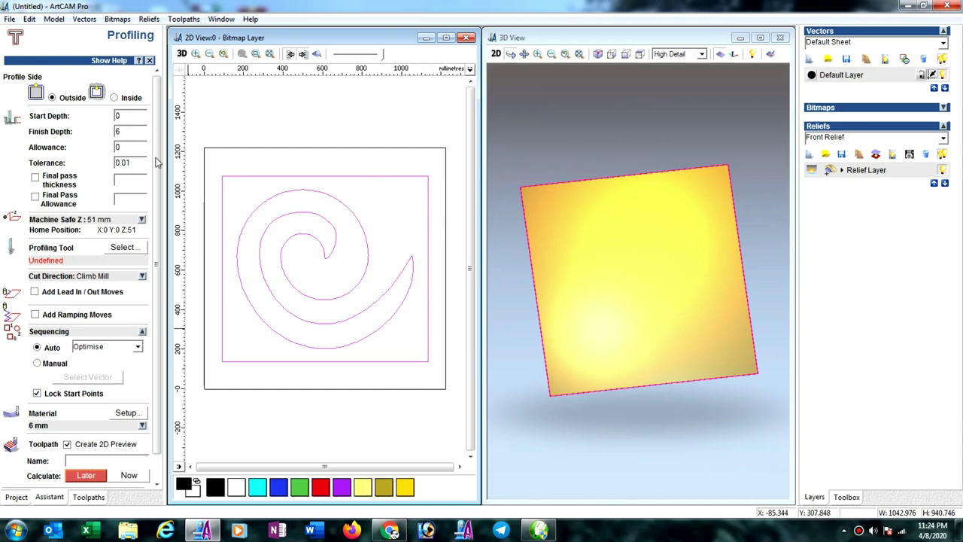
click(123, 249)
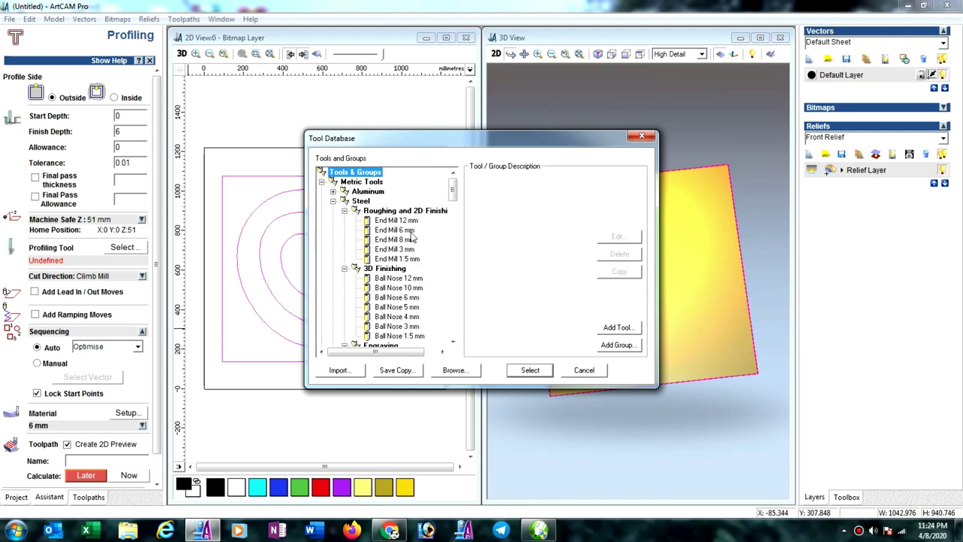
- Choose End Mill 6 mm for profiling, with feed rate 120 and plunge rate 80 mm/sec
click(405, 231)
click(619, 236)
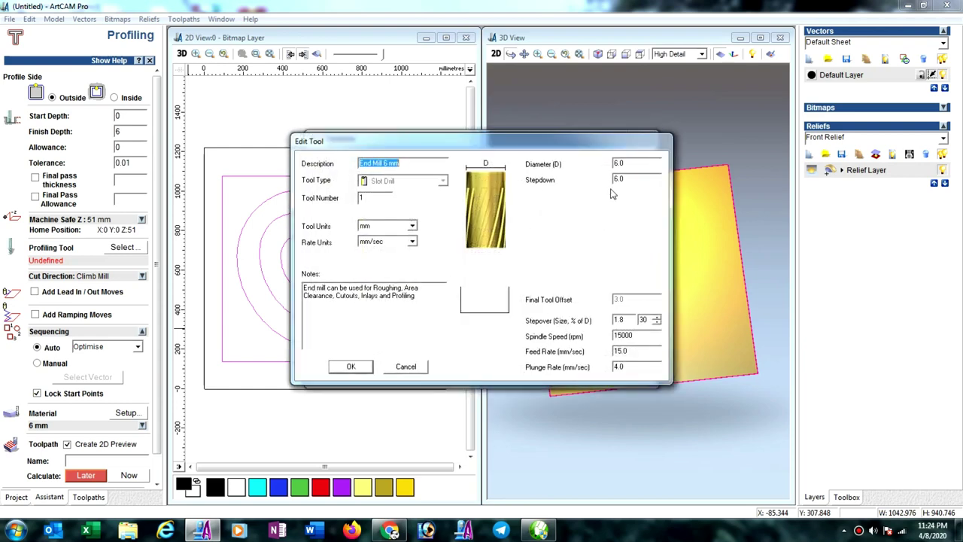
click(352, 367)
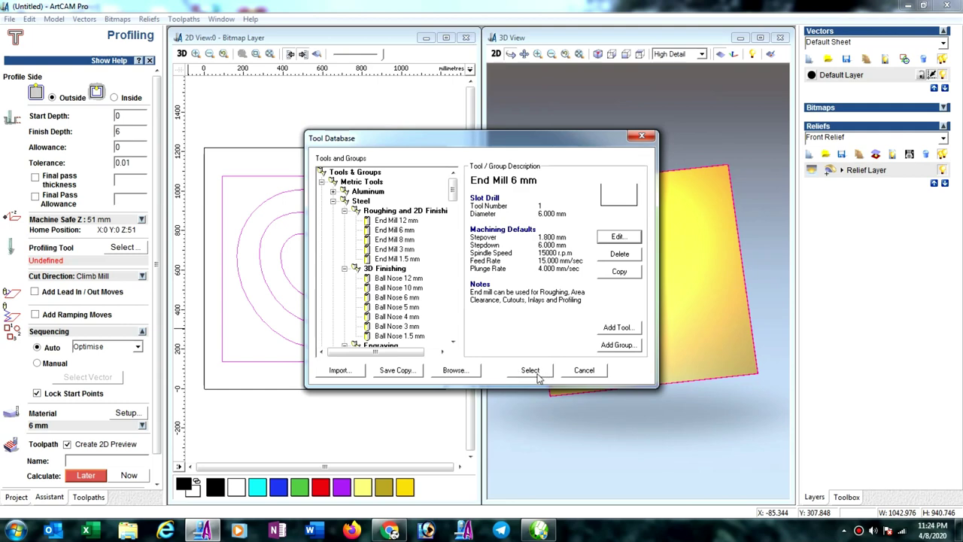
click(618, 238)
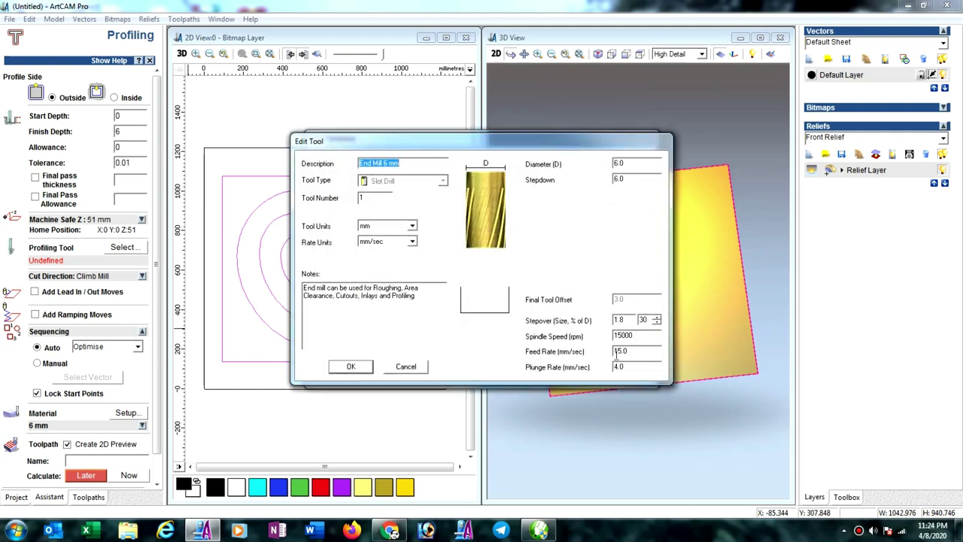
double_click(617, 351)
double_click(632, 366)
text(80)
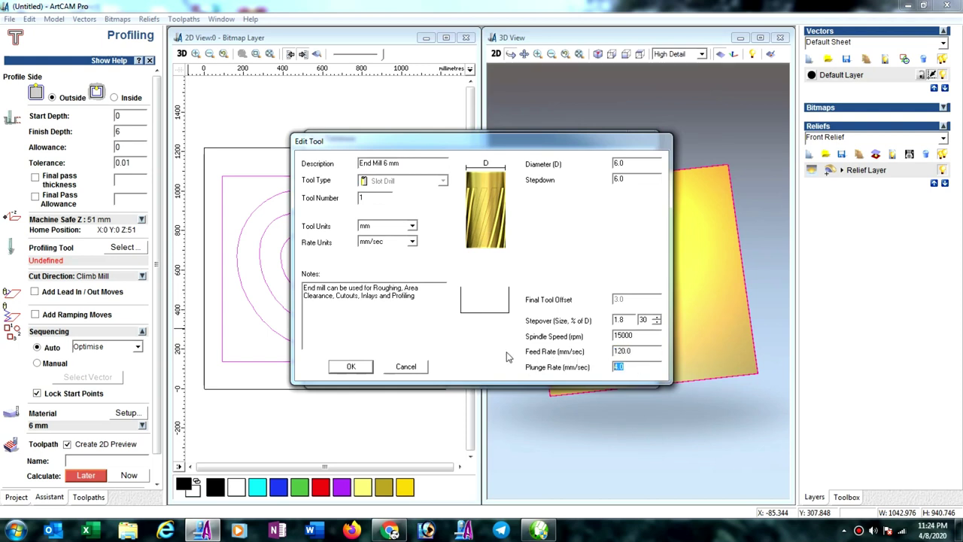
click(350, 368)
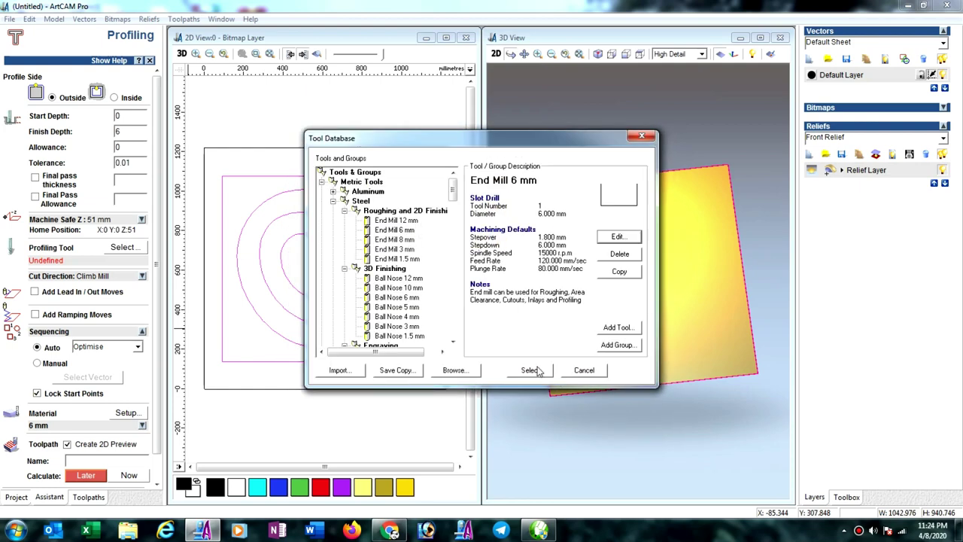
click(533, 370)
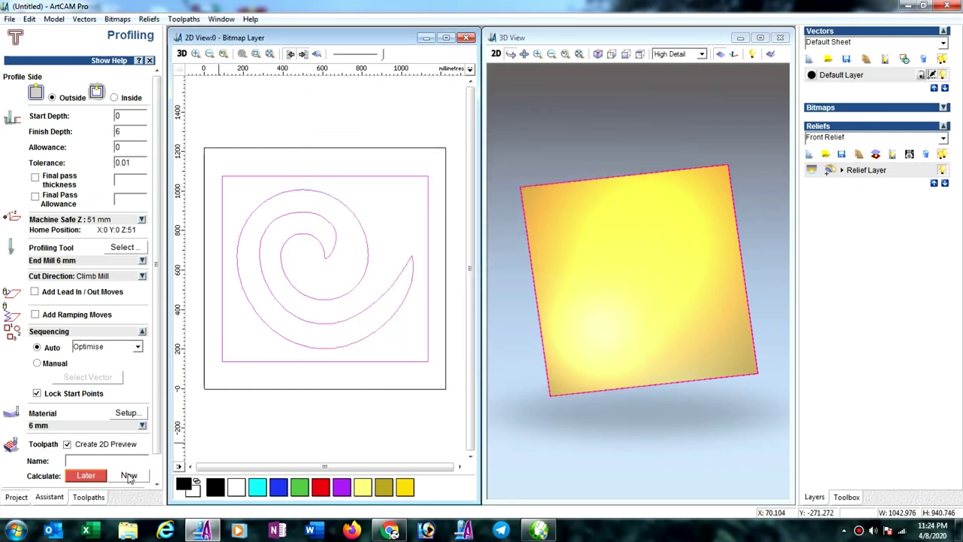
- Calculate the outside Profile toolpath and orbit the 3D view to inspect it on the relief
click(128, 476)
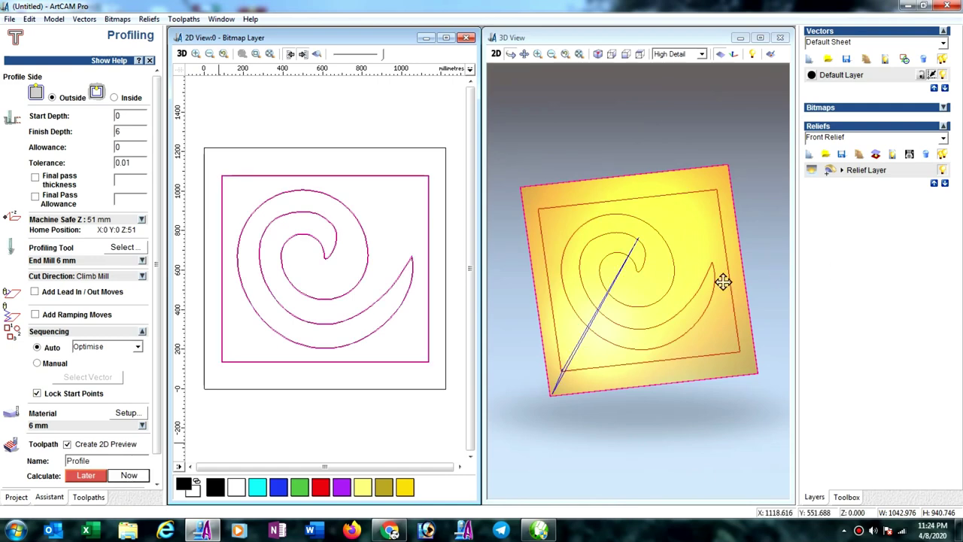
mouse_move(723, 282)
mouse_down()
mouse_move(632, 359)
mouse_move(725, 267)
mouse_move(667, 264)
mouse_up()
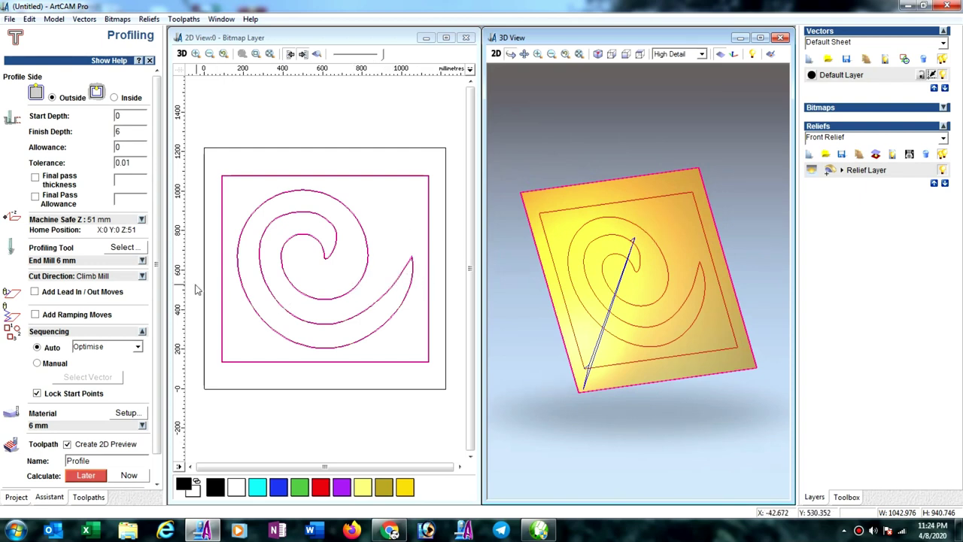
mouse_move(745, 283)
mouse_down()
mouse_move(705, 366)
mouse_move(688, 349)
mouse_move(667, 350)
mouse_up()
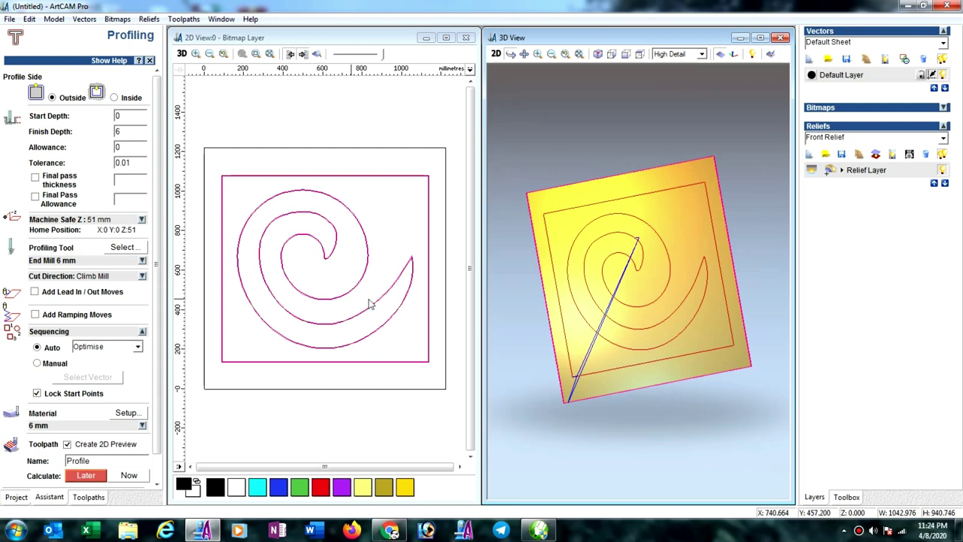
drag(703, 287, 635, 318)
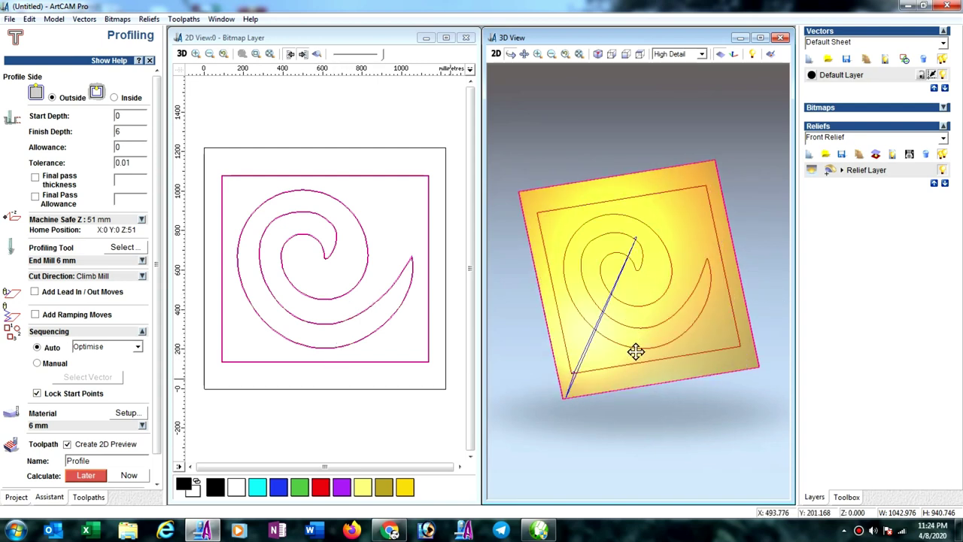
drag(684, 276, 692, 301)
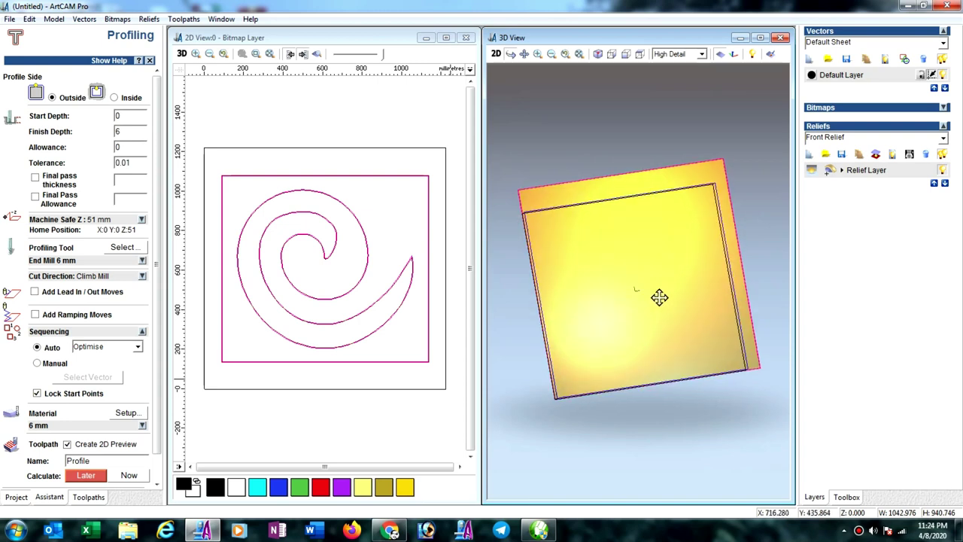